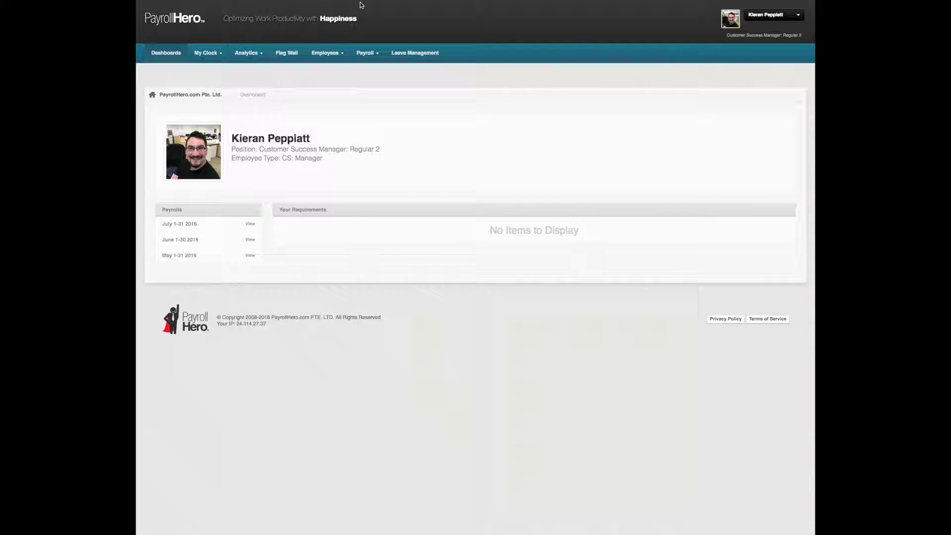
- Show the Employees sub-navigation on the PayrollHero dashboard
left_click(320, 56)
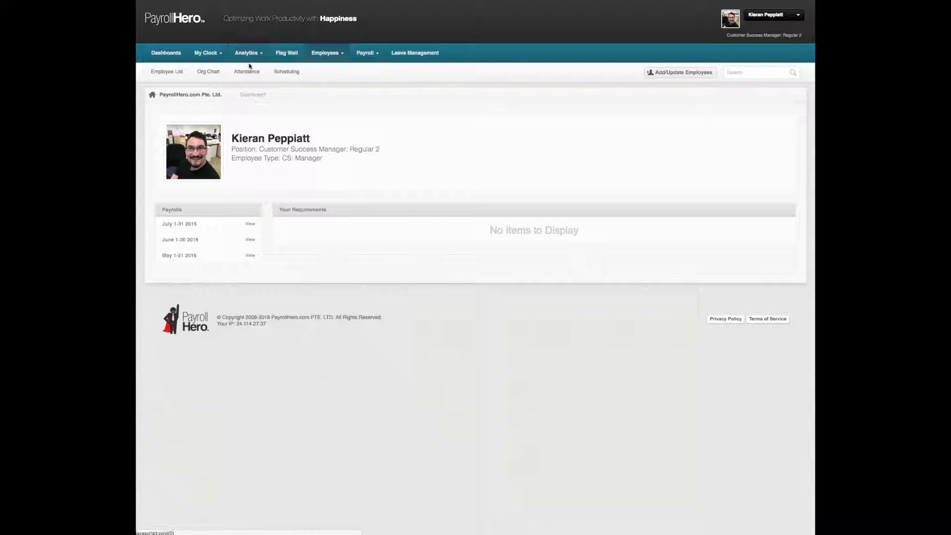
- Select all six active employees and choose the Pivotable Attendance Report
left_click(176, 78)
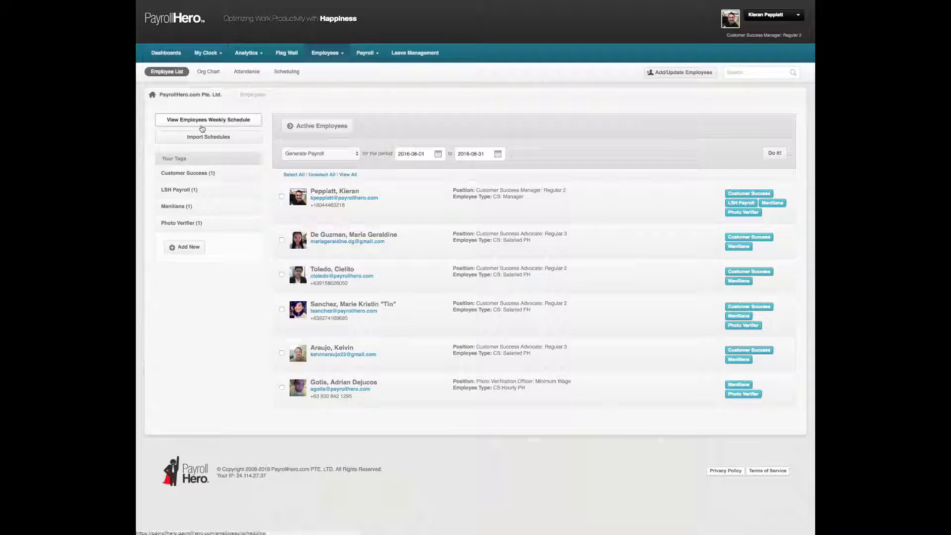
left_click(292, 176)
left_click(315, 154)
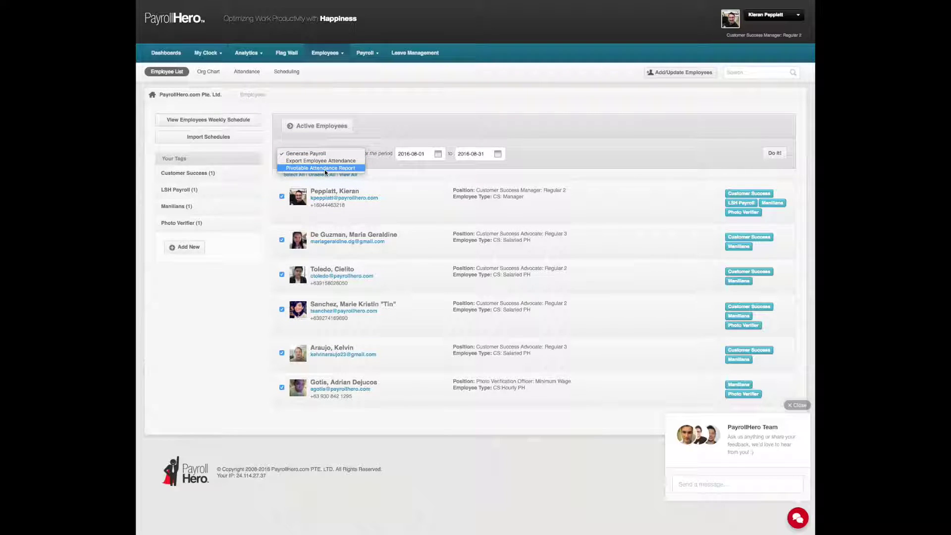
left_click(325, 168)
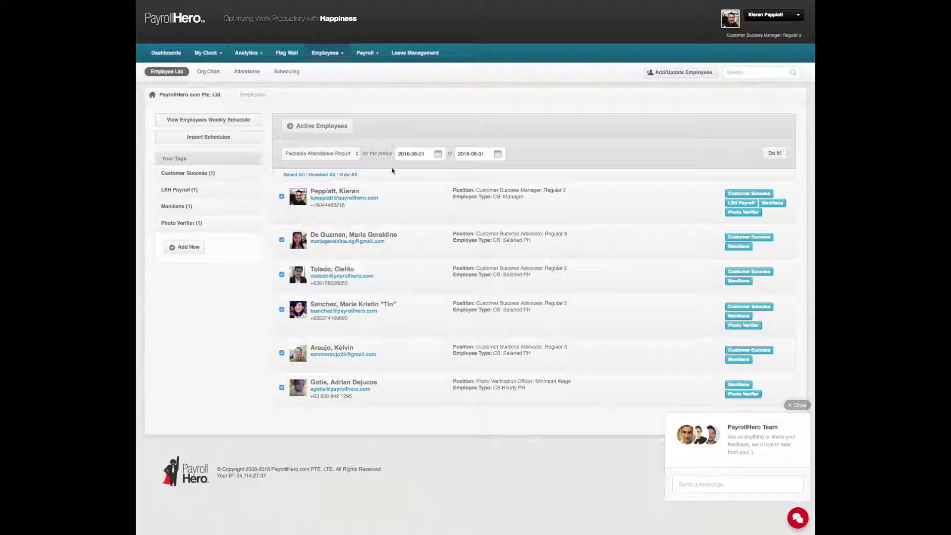
- Set the report period end to 2016-08-15 and generate the report
left_click(466, 154)
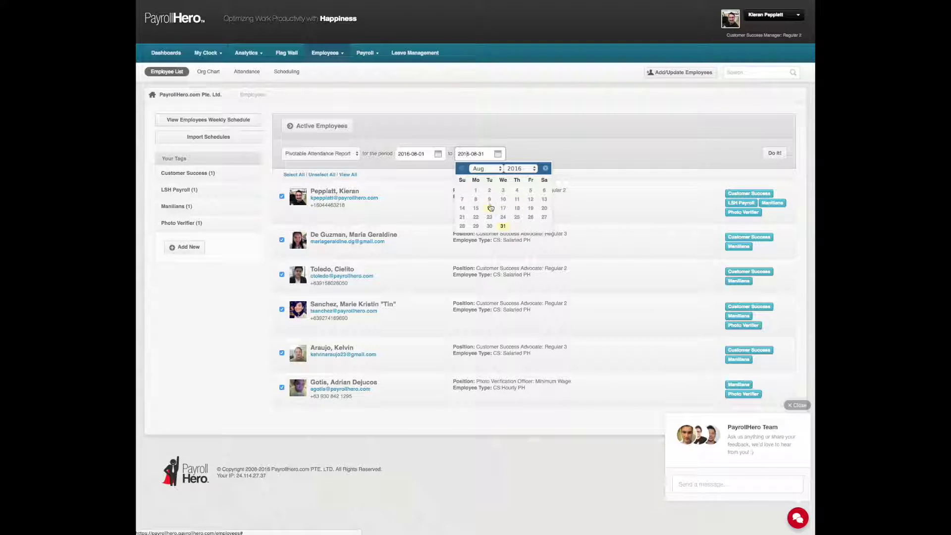
left_click(476, 208)
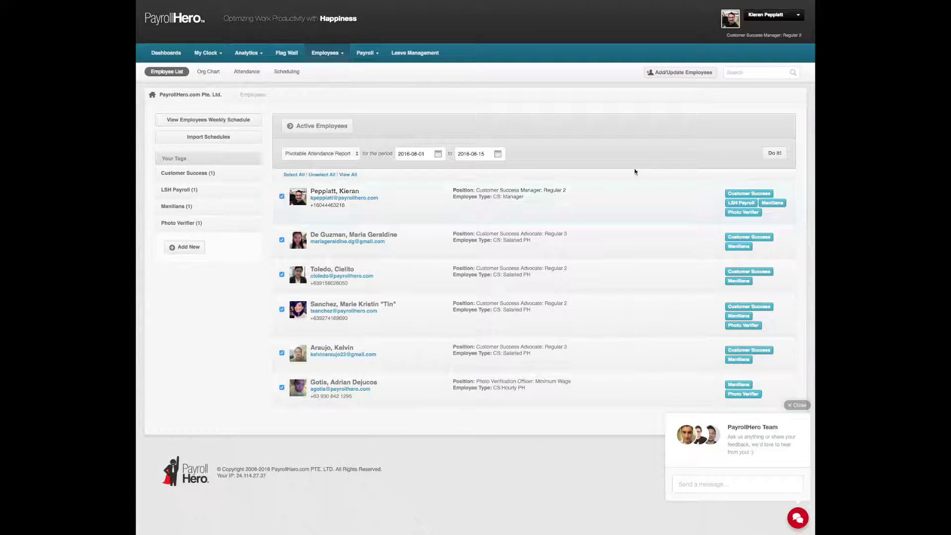
left_click(777, 155)
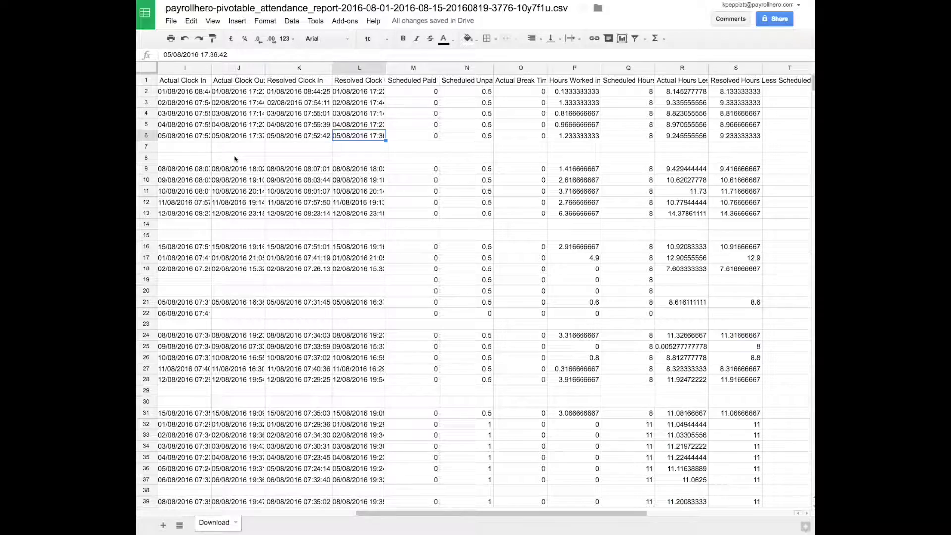
- Make the header row 1 text wrapped and bold
scroll(235, 158, "left", 10)
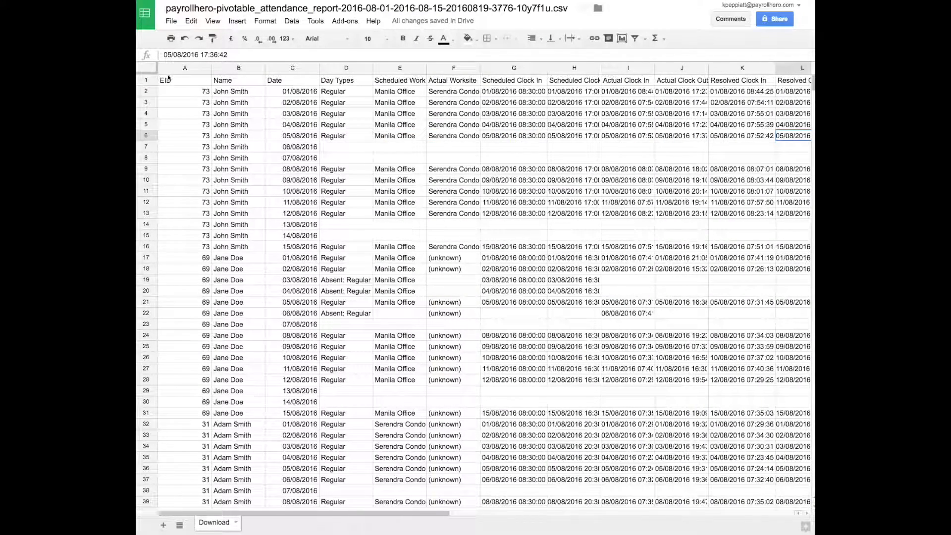
left_click(147, 80)
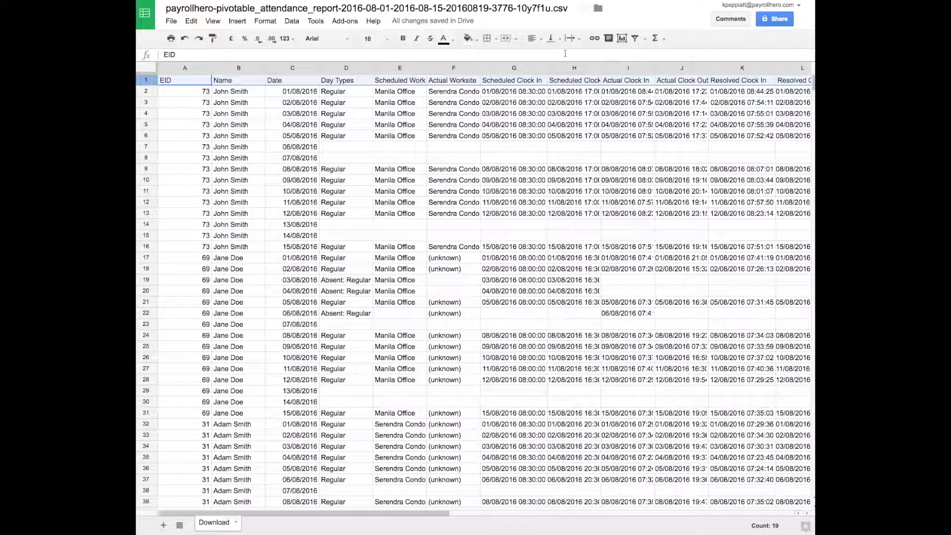
left_click(577, 39)
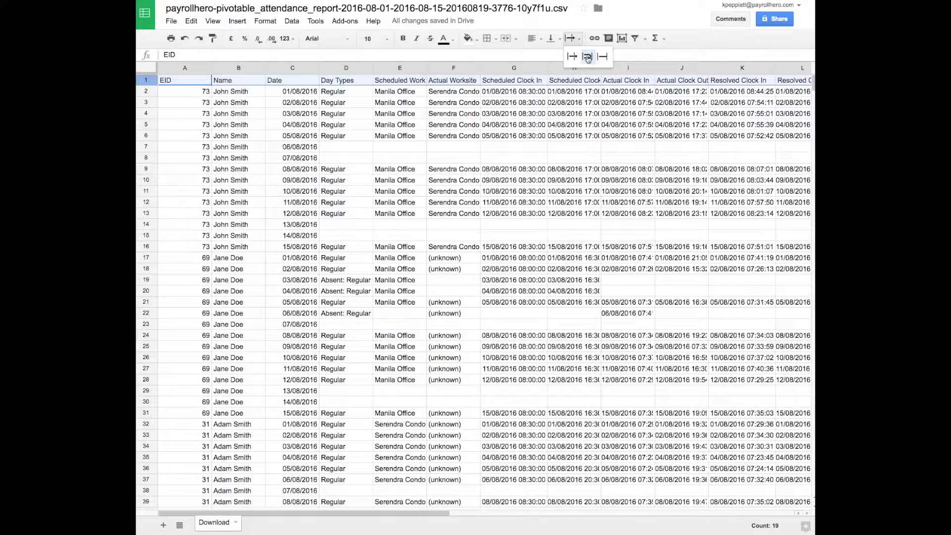
left_click(588, 56)
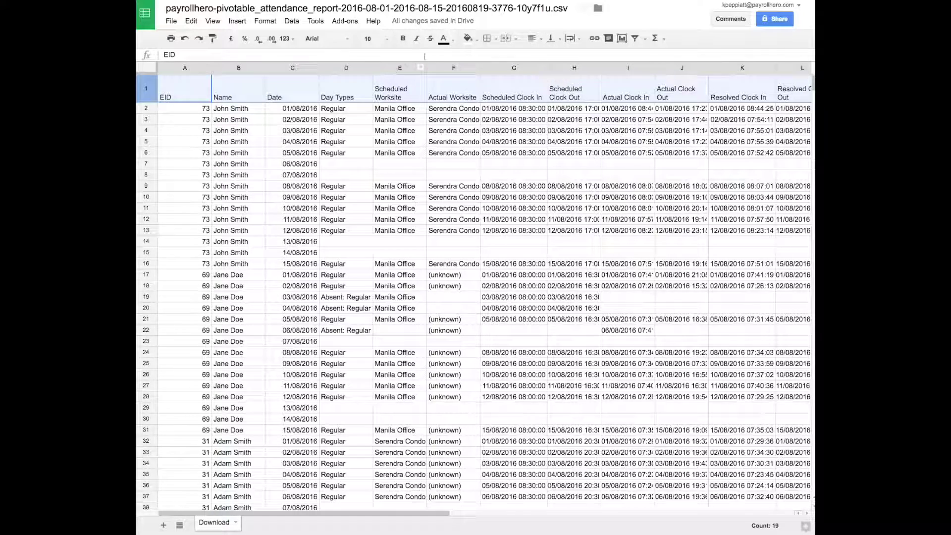
left_click(403, 38)
- Shade the header row light grey and centre it horizontally and vertically
left_click(469, 43)
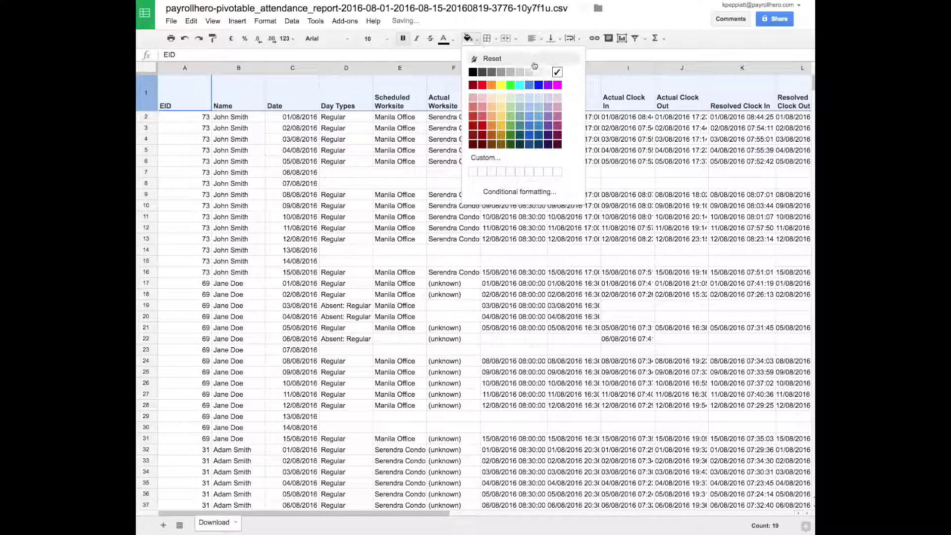
left_click(524, 72)
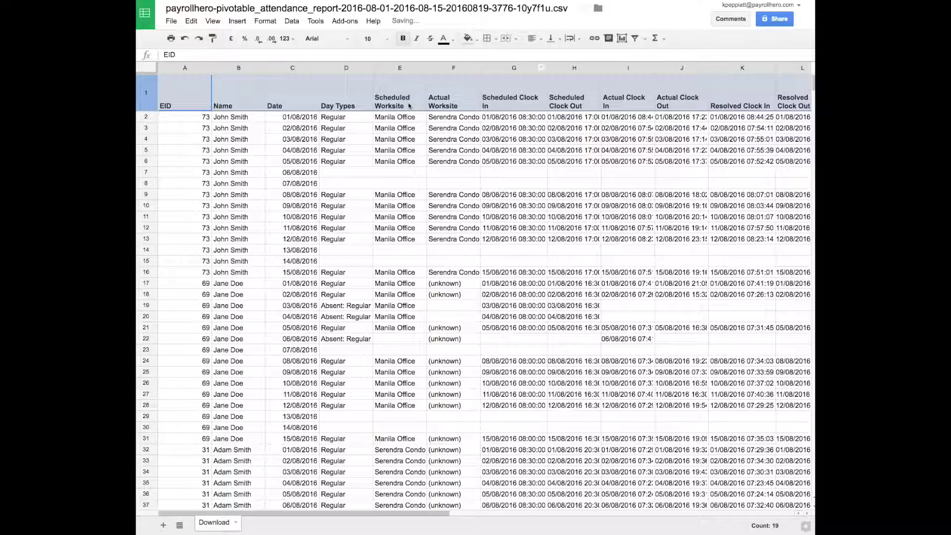
left_click(531, 39)
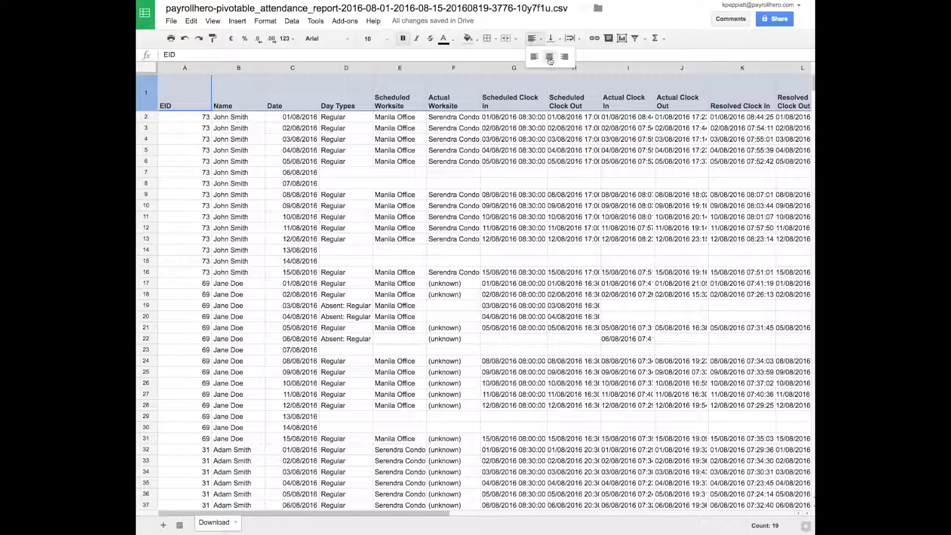
left_click(550, 57)
left_click(550, 38)
left_click(568, 57)
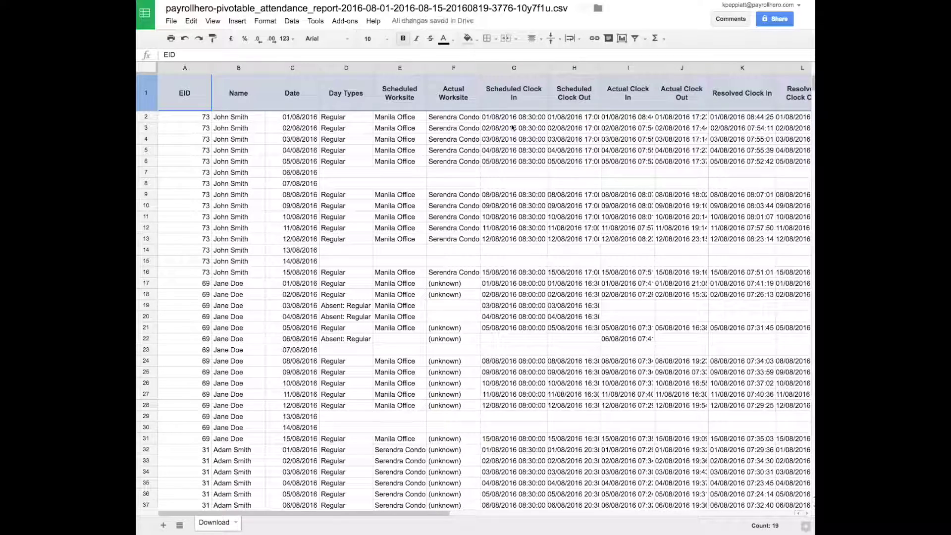
scroll(513, 127, "right", 2)
- Format the clock in/out columns G through L as Time, e.g. 08:30:00
left_click(468, 117)
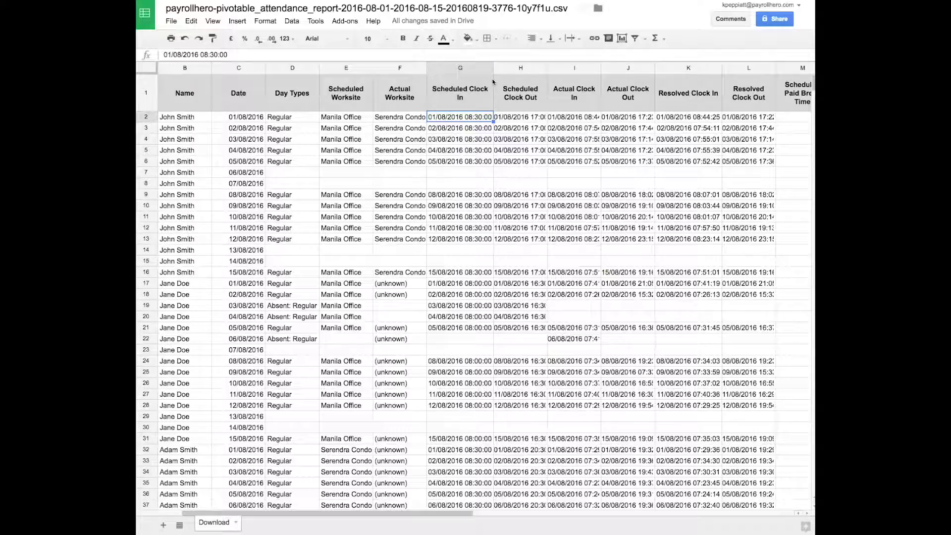
scroll(591, 165, "down", 1)
scroll(591, 165, "down", 5)
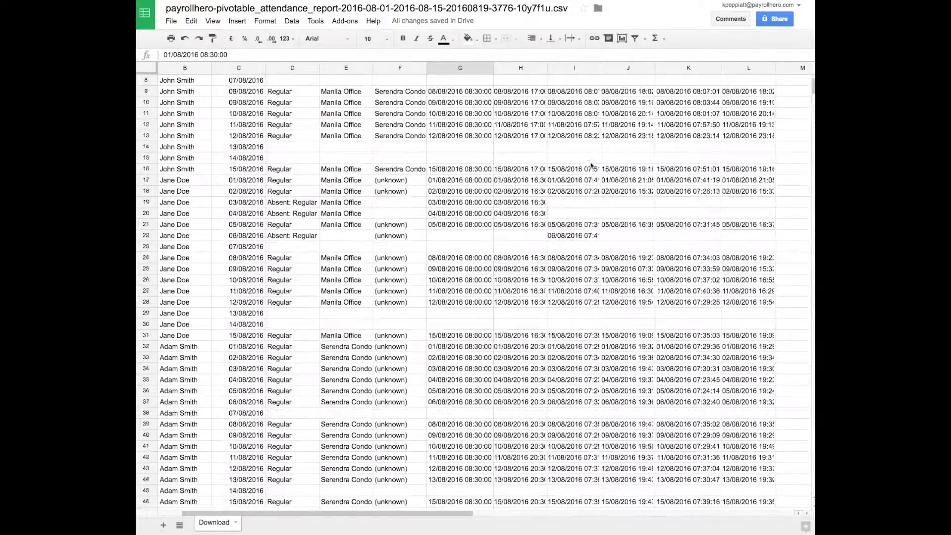
scroll(590, 165, "up", 7)
left_click(476, 68)
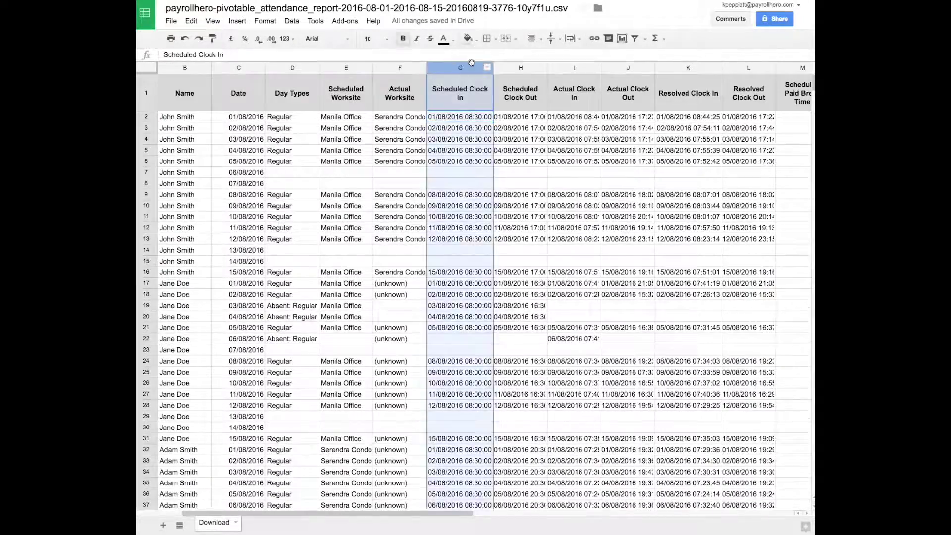
left_click(743, 68, "shift")
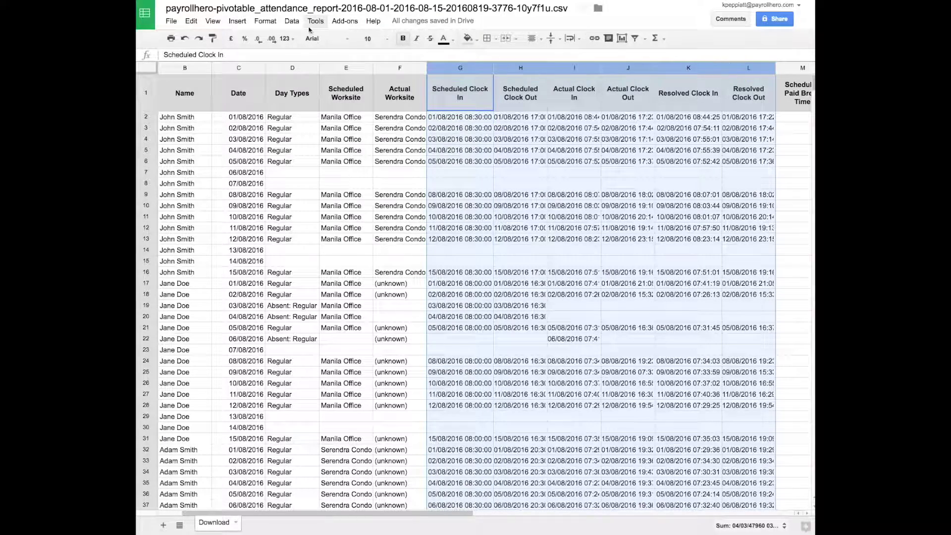
left_click(292, 21)
mouse_move(266, 21)
mouse_move(278, 40)
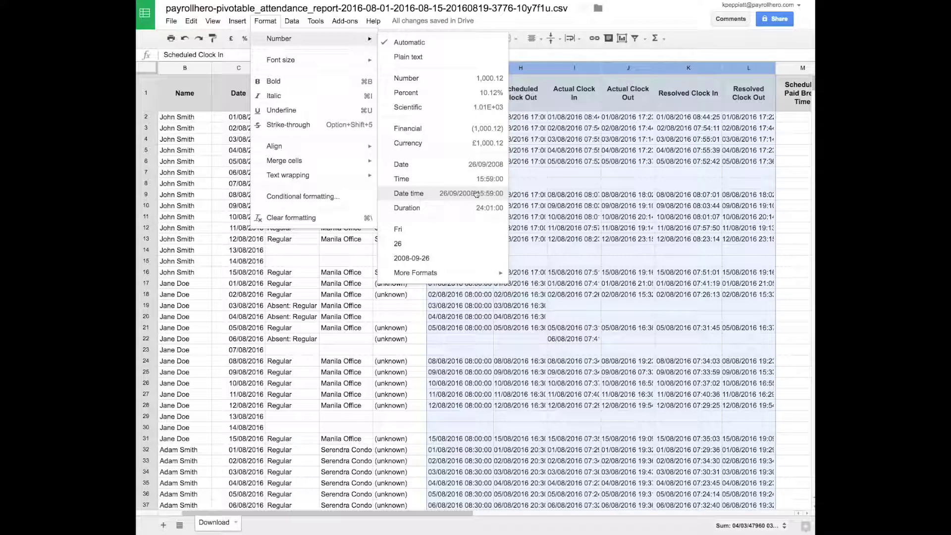
left_click(453, 179)
left_click(622, 225)
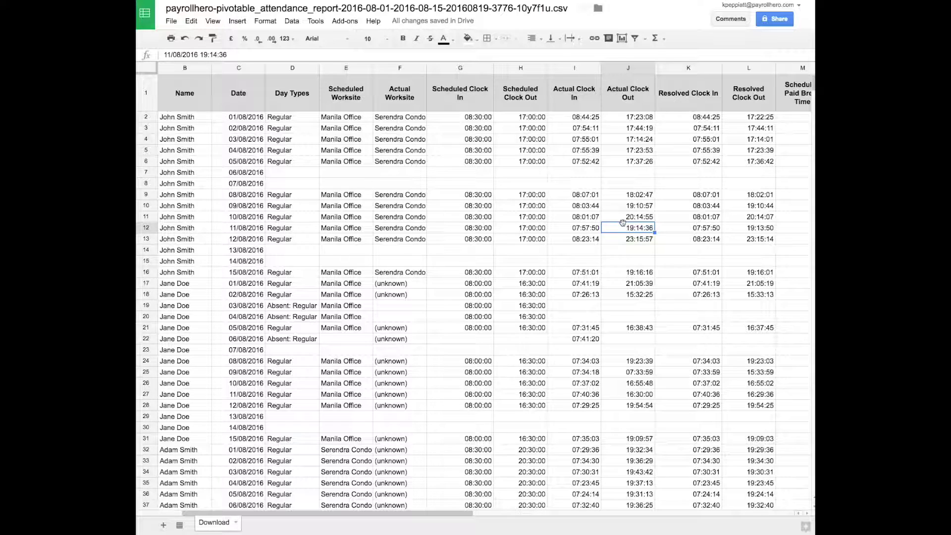
left_click(460, 250)
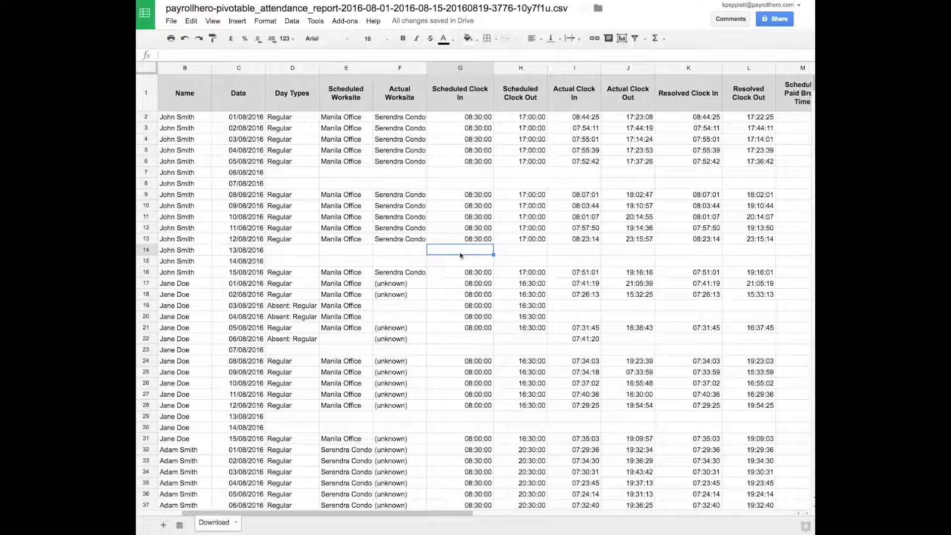
left_click(584, 194)
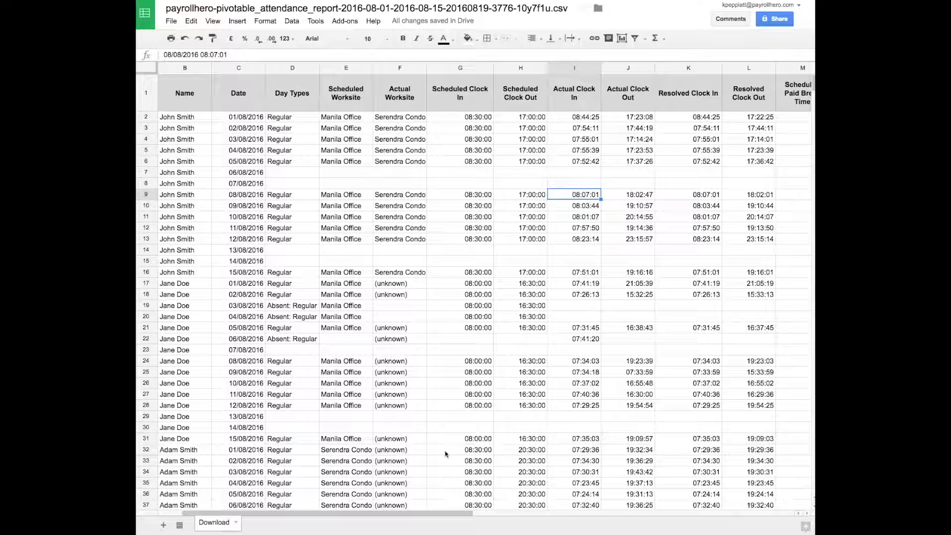
left_click_drag(429, 511, 683, 512)
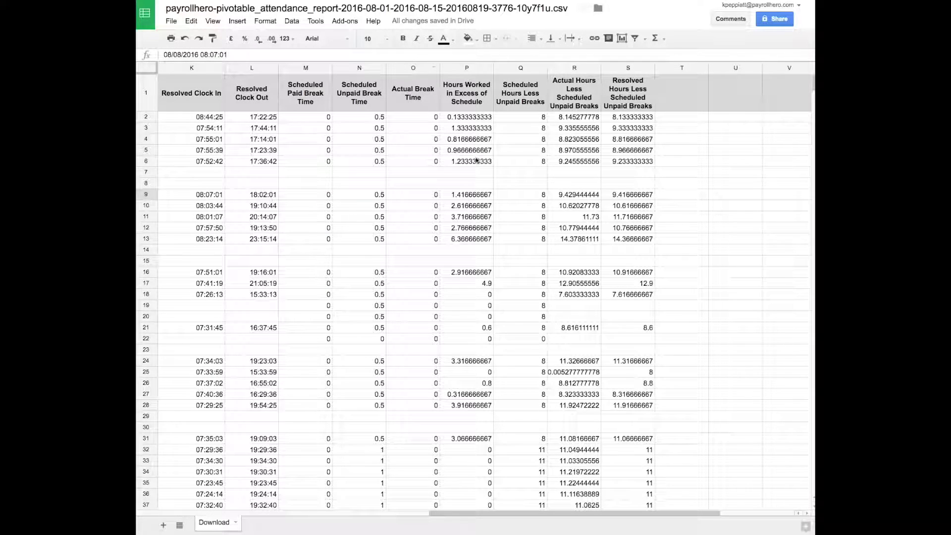
scroll(481, 162, "left", 6)
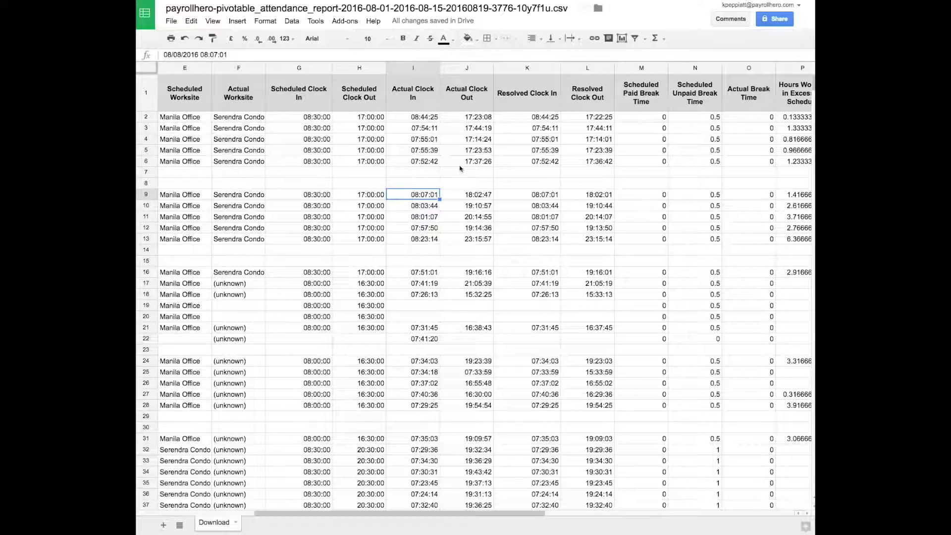
scroll(460, 168, "right", 3)
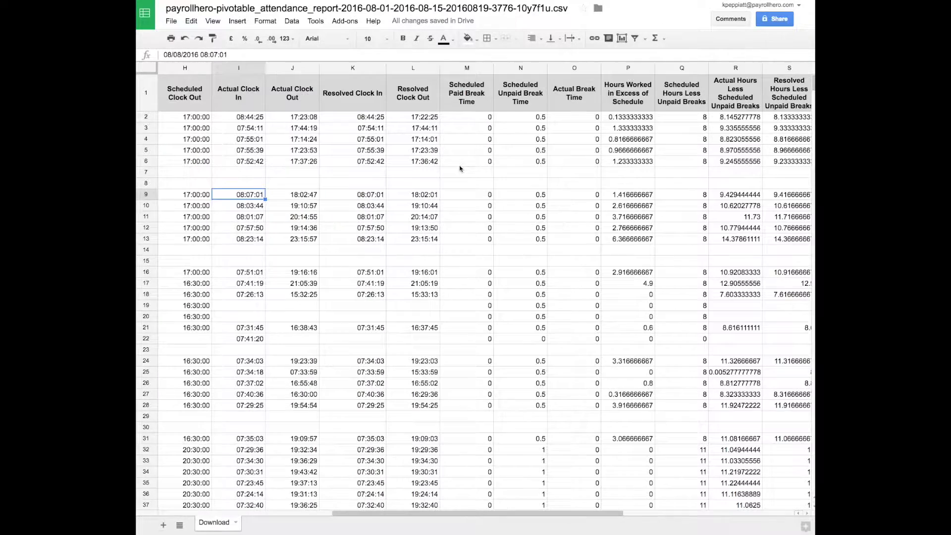
scroll(241, 163, "left", 7)
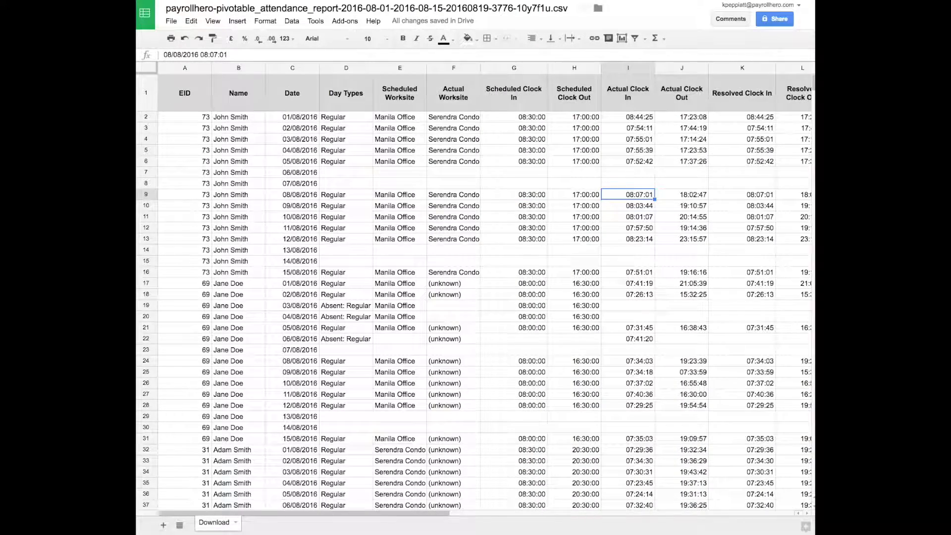
- Create a pivot table from the whole attendance report
left_click(145, 68)
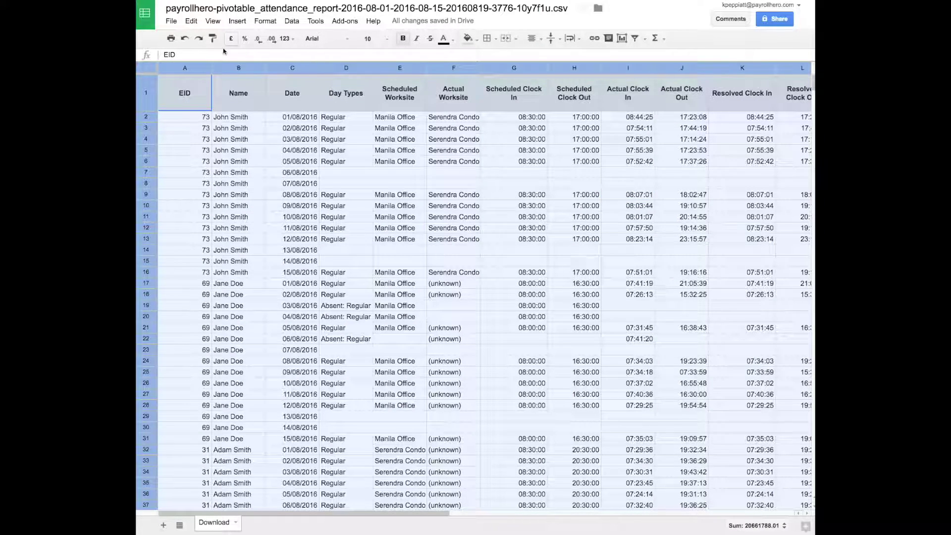
left_click(291, 22)
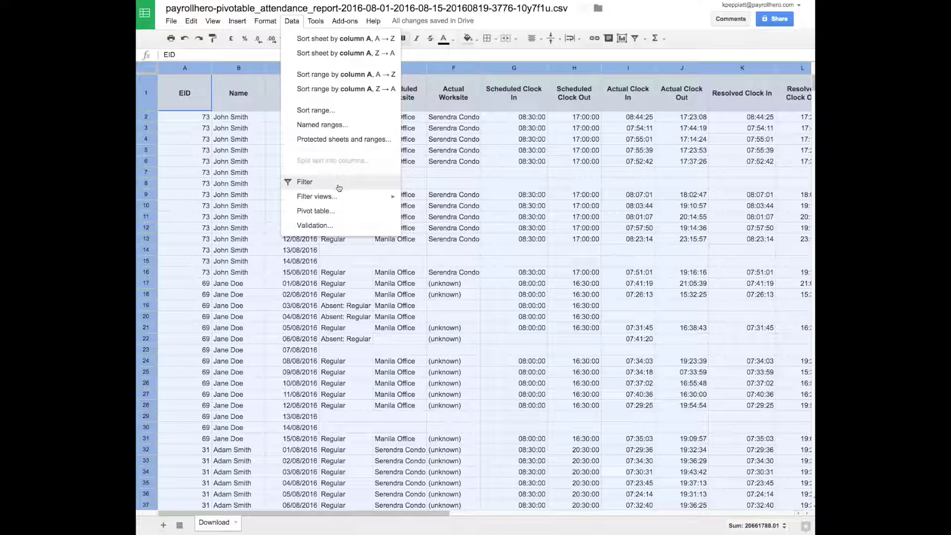
left_click(329, 210)
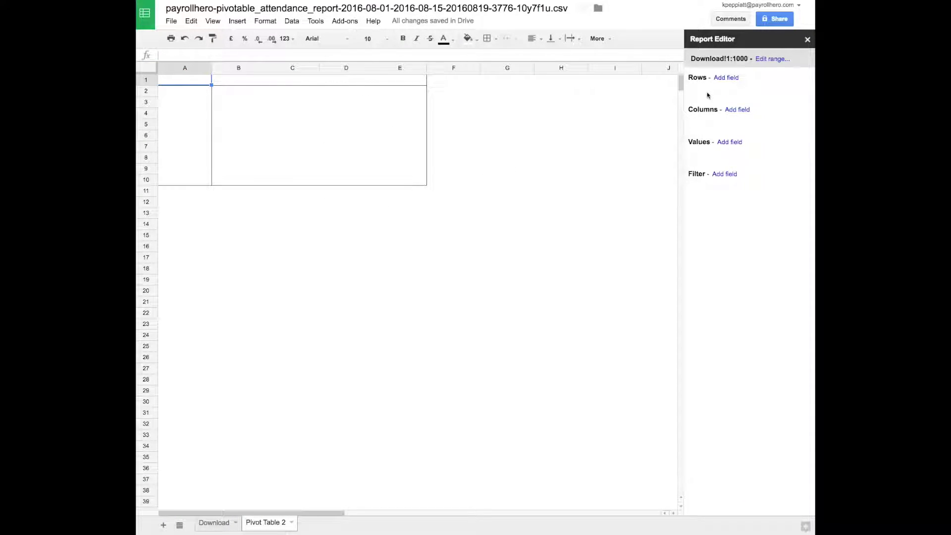
- Group pivot rows by Name and sum Resolved Hours Less Scheduled Unpaid Breaks
left_click(734, 79)
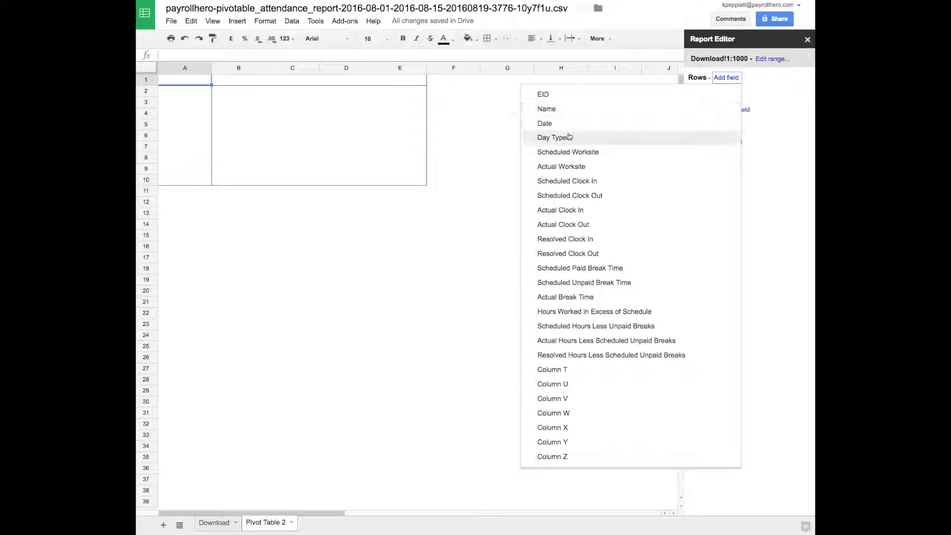
left_click(600, 118)
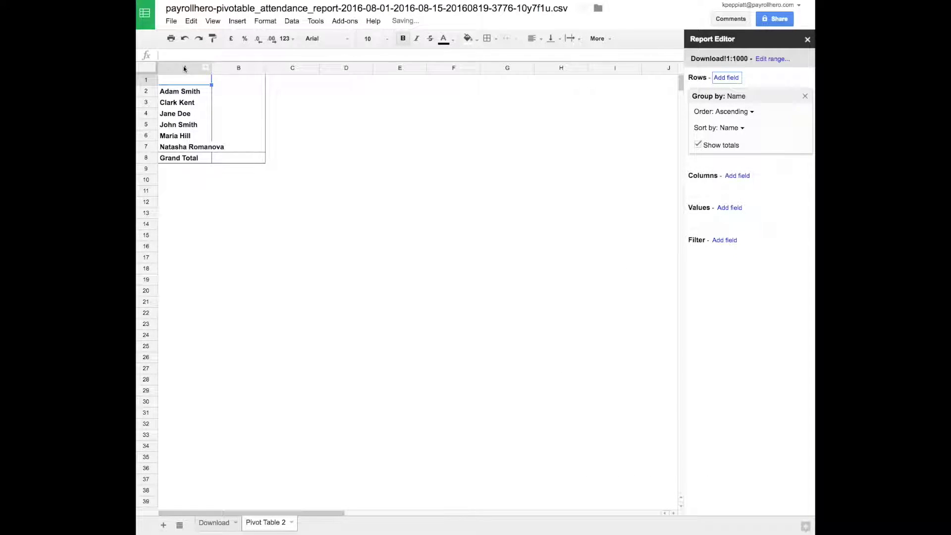
double_click(211, 68)
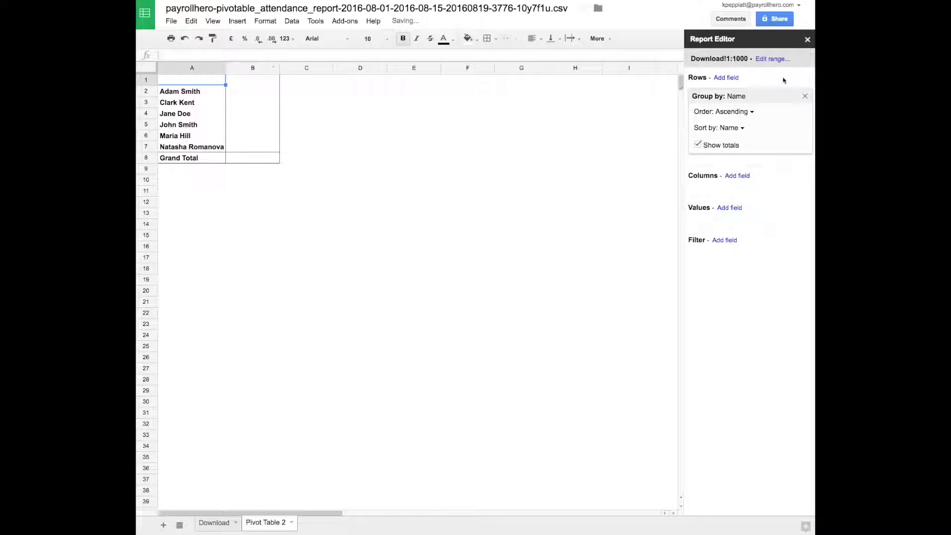
left_click(730, 208)
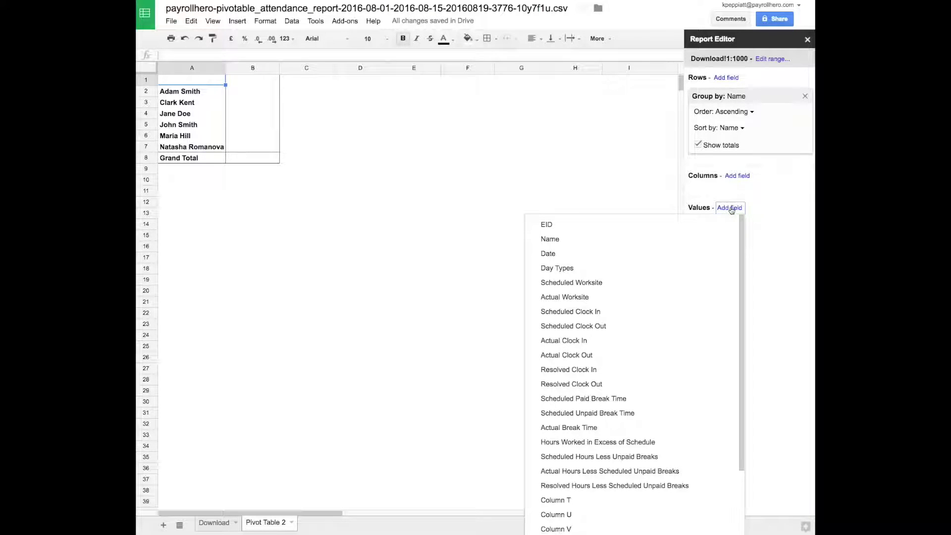
left_click(587, 488)
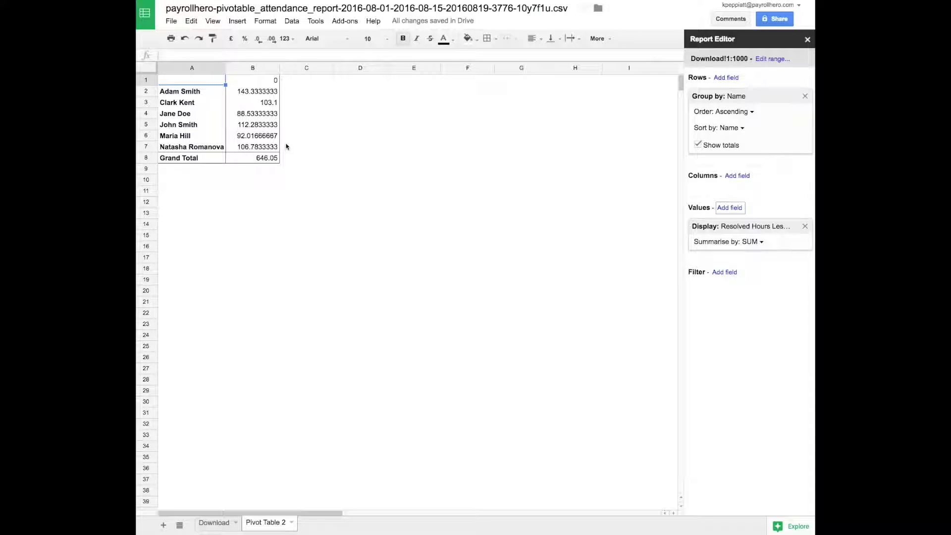
left_click(308, 83)
- Enter the formula =B2*12 in pivot cell C2
left_click(311, 93)
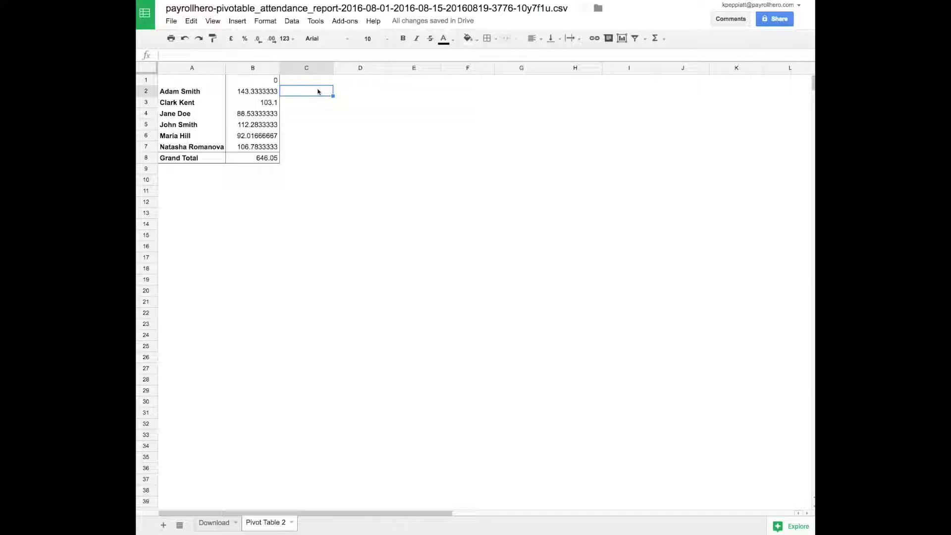
type("10")
key("BackSpace")
key("BackSpace")
type("=")
left_click(256, 91)
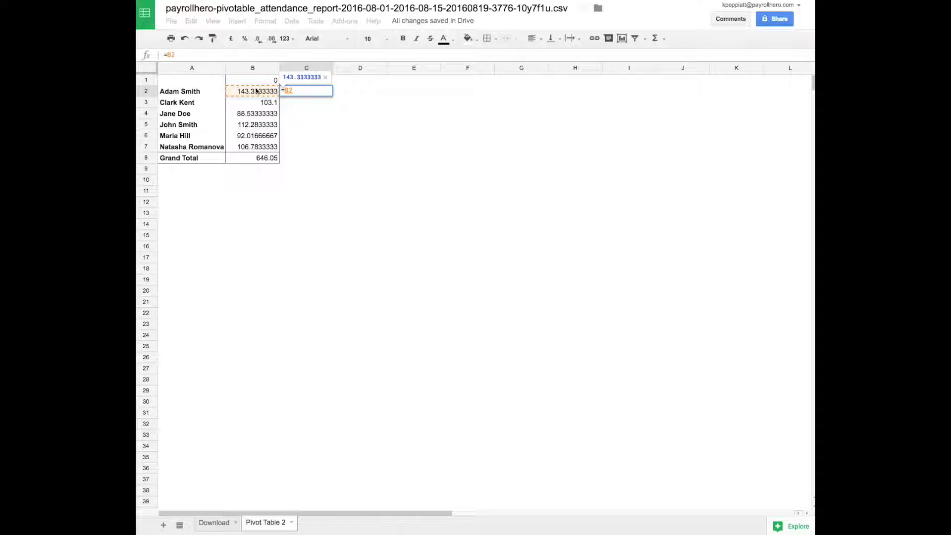
type("*12")
key("Return")
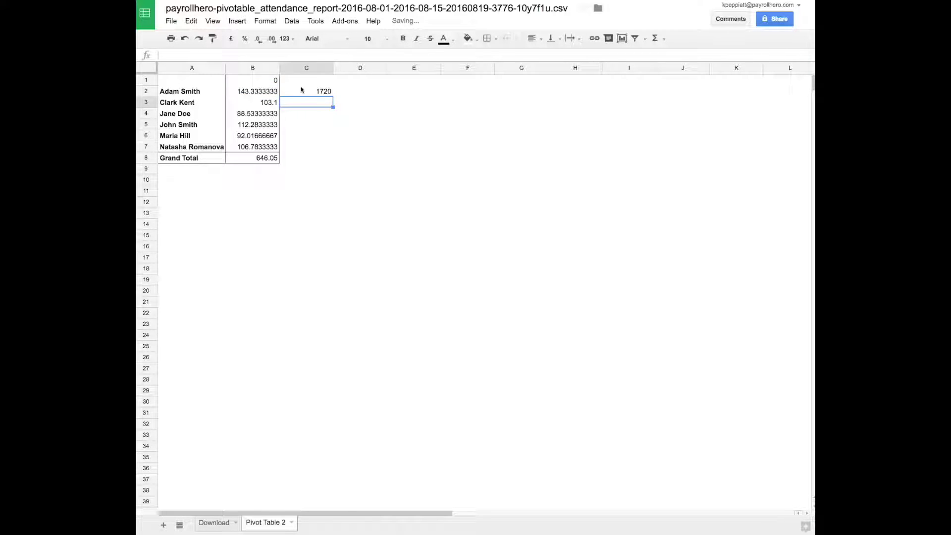
- Copy the C2 formula down to C7, then clear C2:C7 again
left_click(302, 90)
left_click_drag(334, 94, 310, 147)
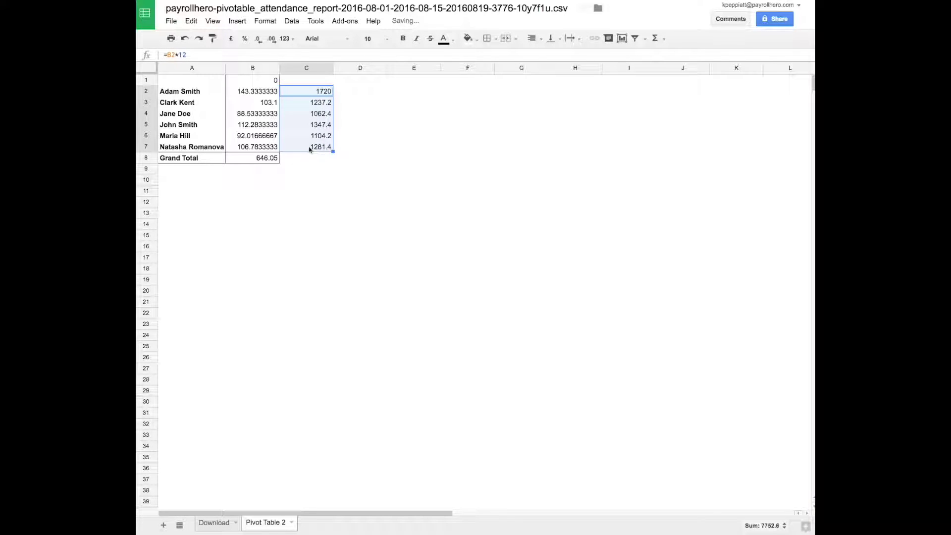
key("Delete")
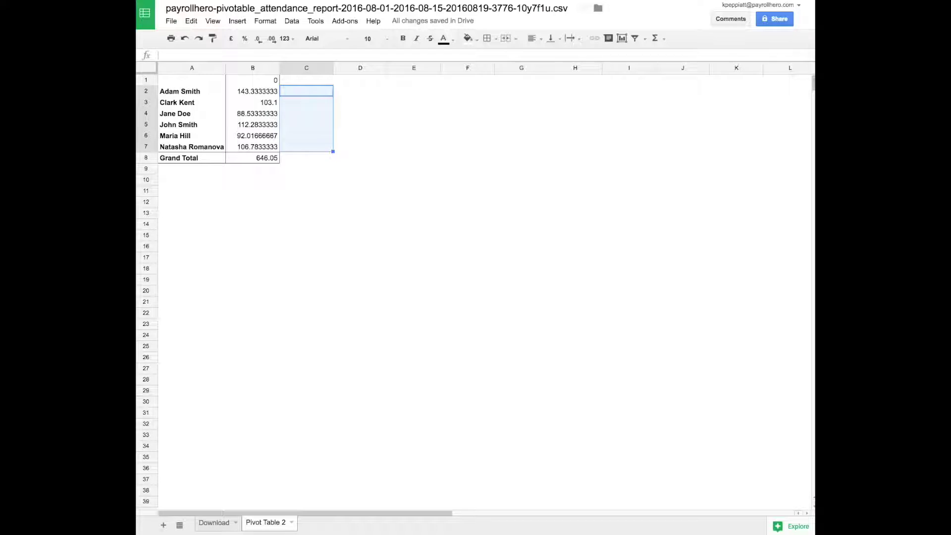
left_click(214, 523)
- Add the headings Regular Hours in T1 and Overtime in U1
left_click(515, 217)
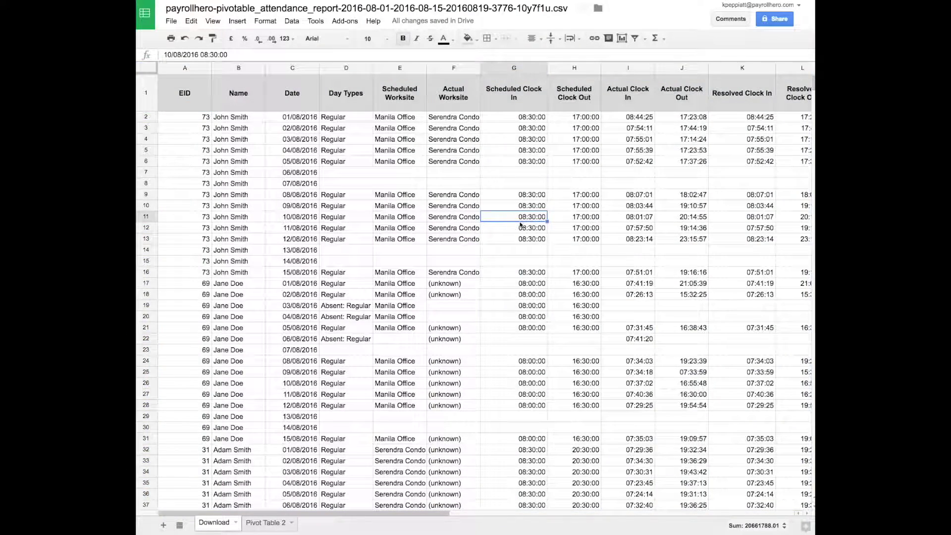
scroll(520, 226, "right", 10)
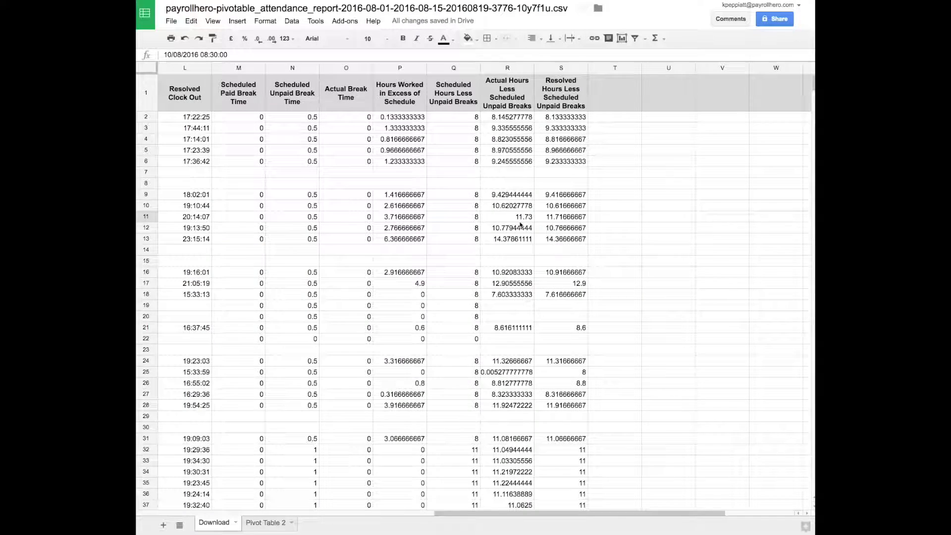
left_click(626, 98)
type("Regul")
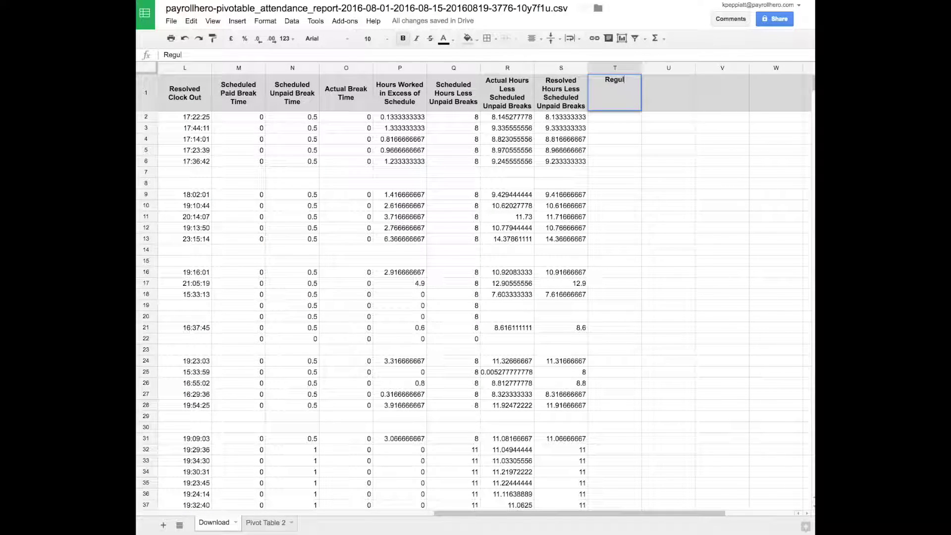
type("ar Hours")
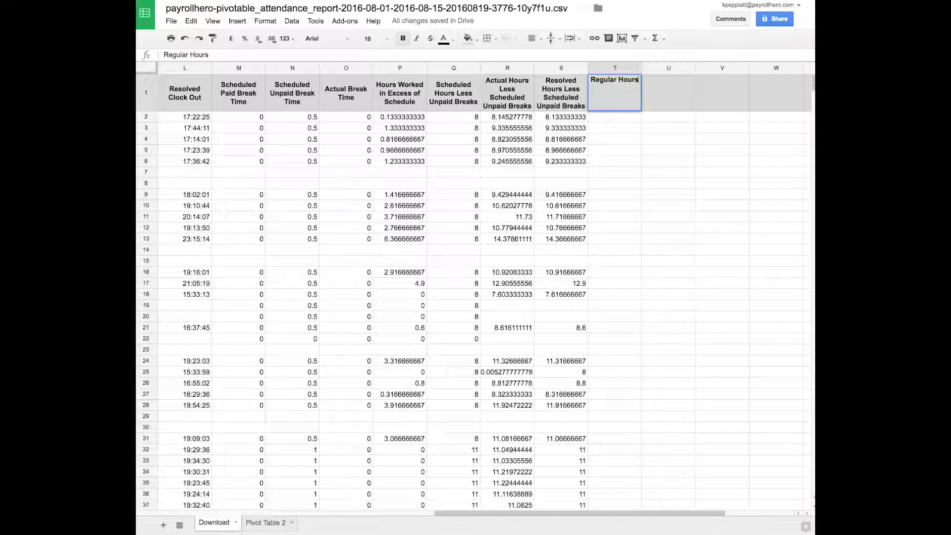
key("Tab")
type("Overtime")
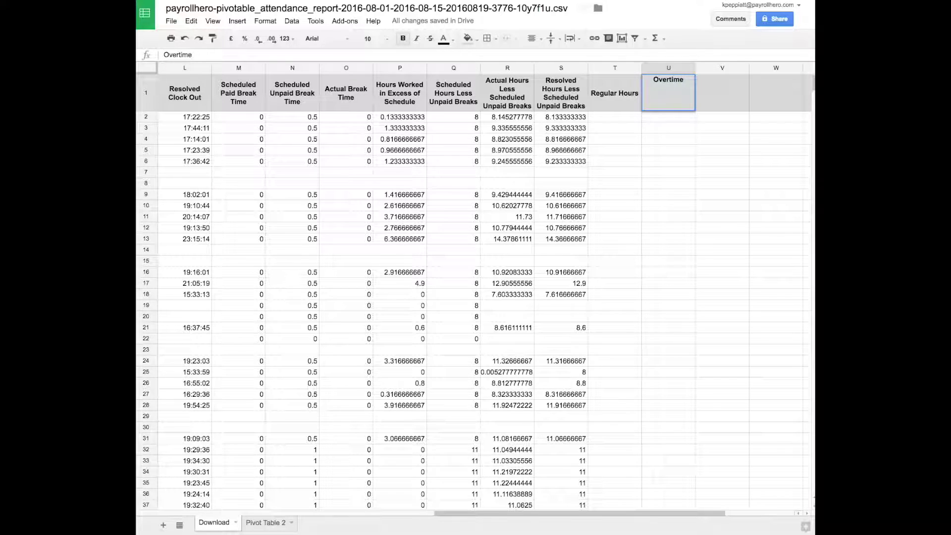
key("Return")
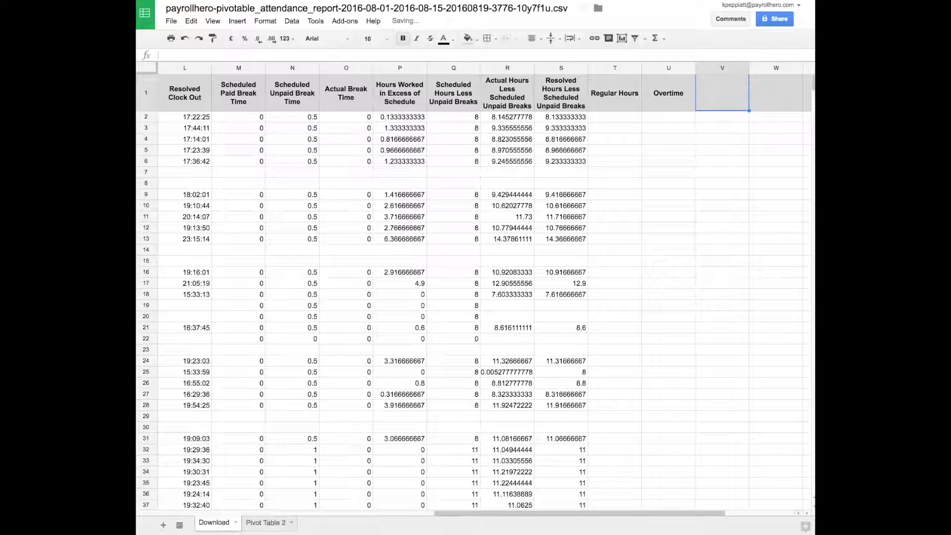
- Begin T2's formula as =IFERROR(if(S2>8, testing resolved hours above 8
key("Left")
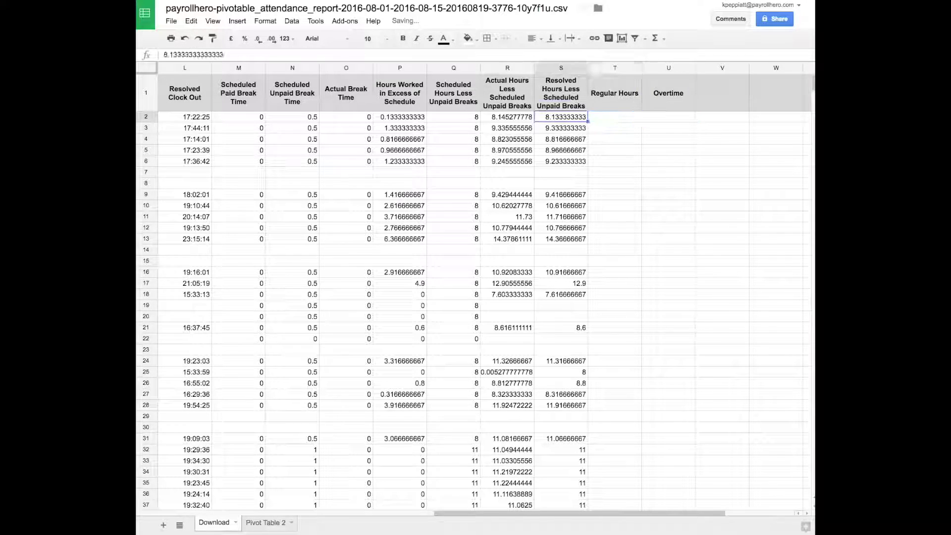
key("Right")
type("=")
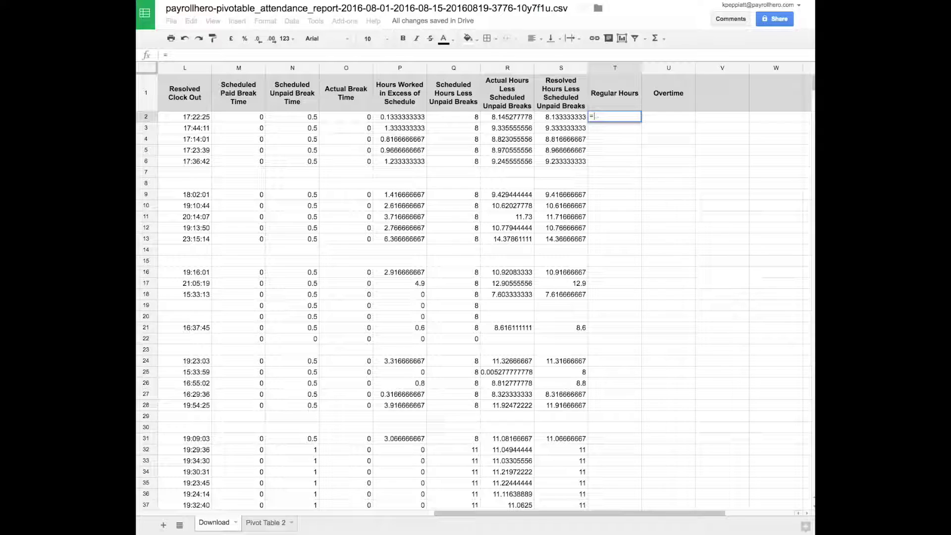
type("IFERROR(")
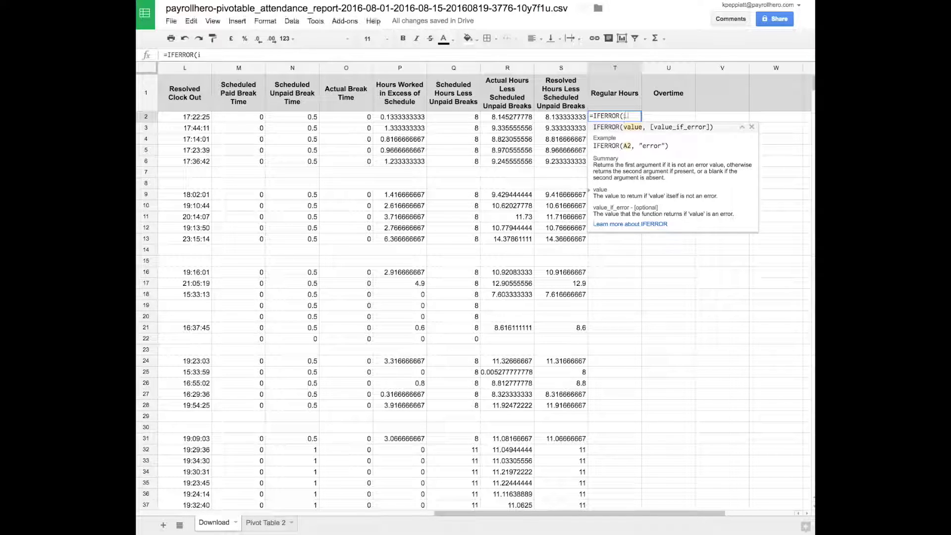
type("if(")
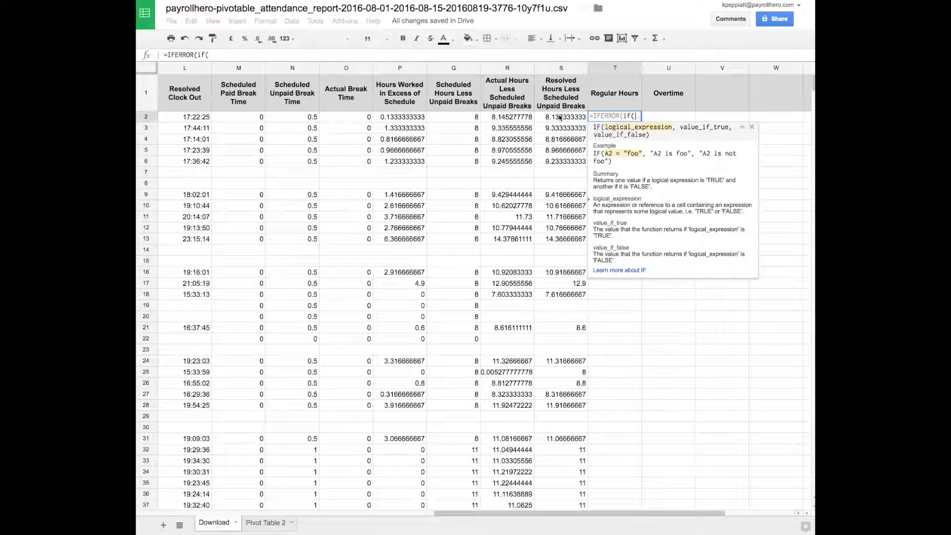
left_click(557, 121)
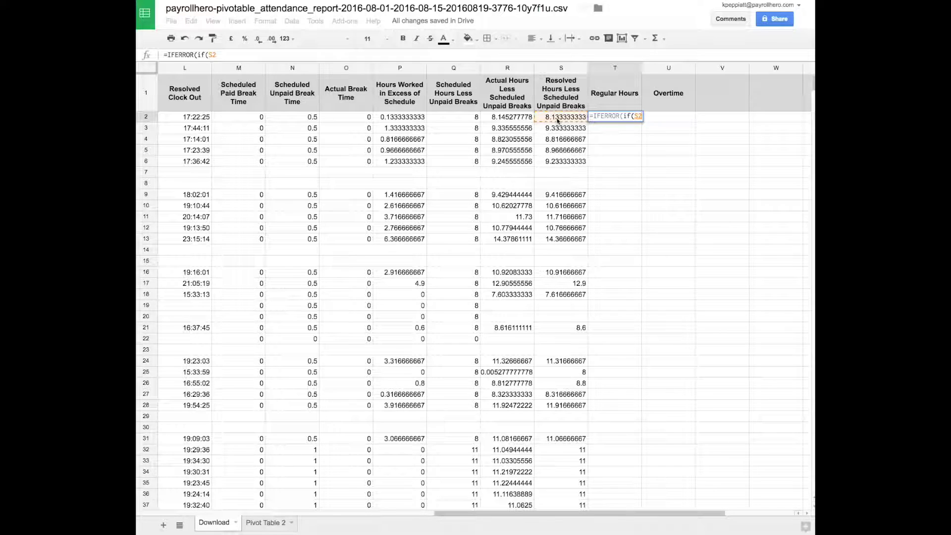
type(">8,")
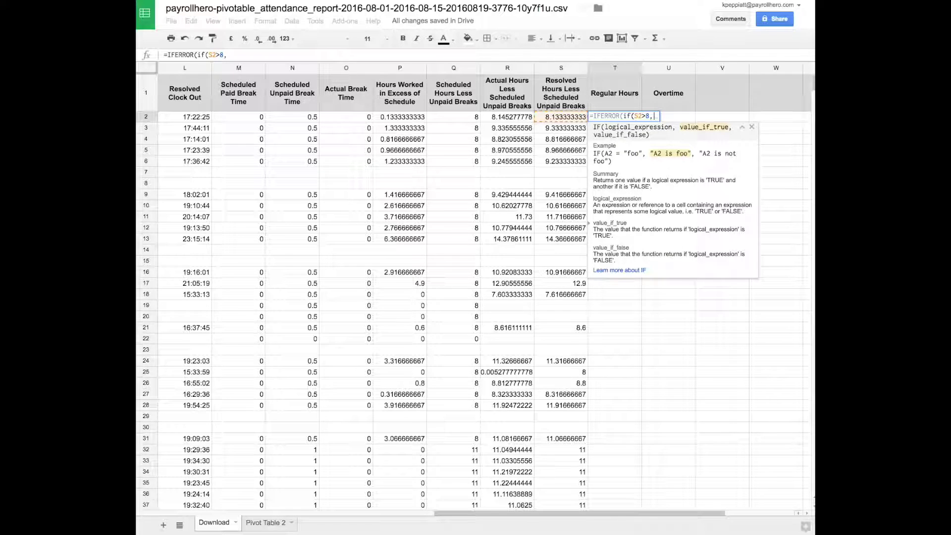
- Complete T2 as =IFERROR(if(S2>8,8,S2)), giving 8 regular hours
left_click(561, 120)
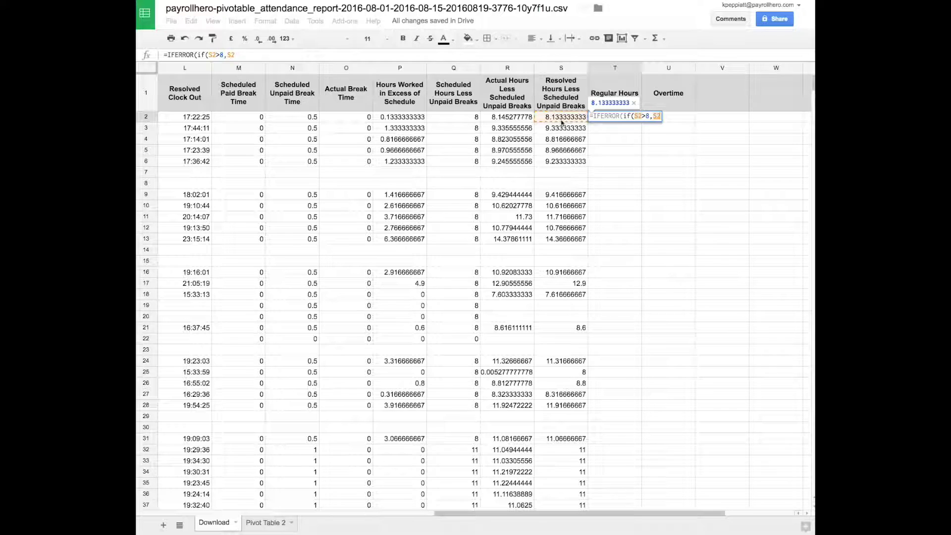
key("BackSpace")
key("BackSpace")
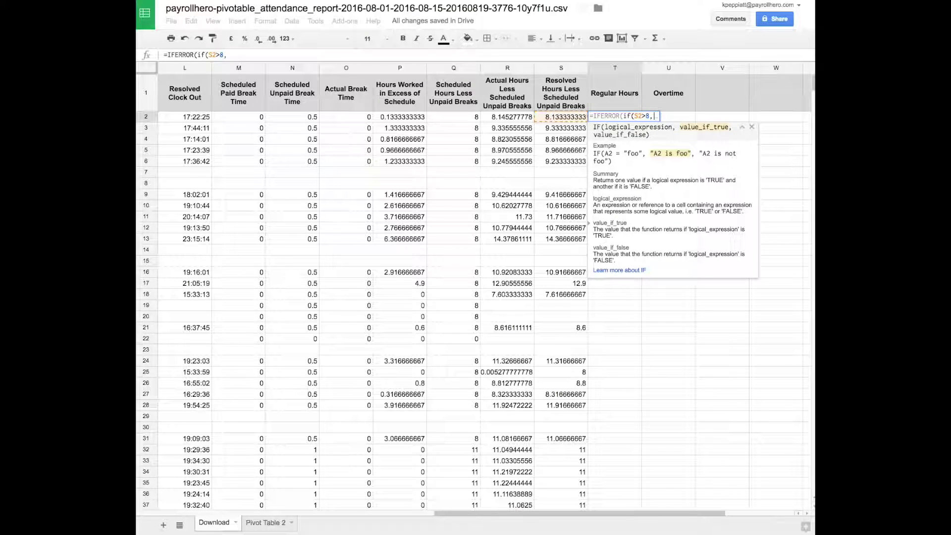
type("8,")
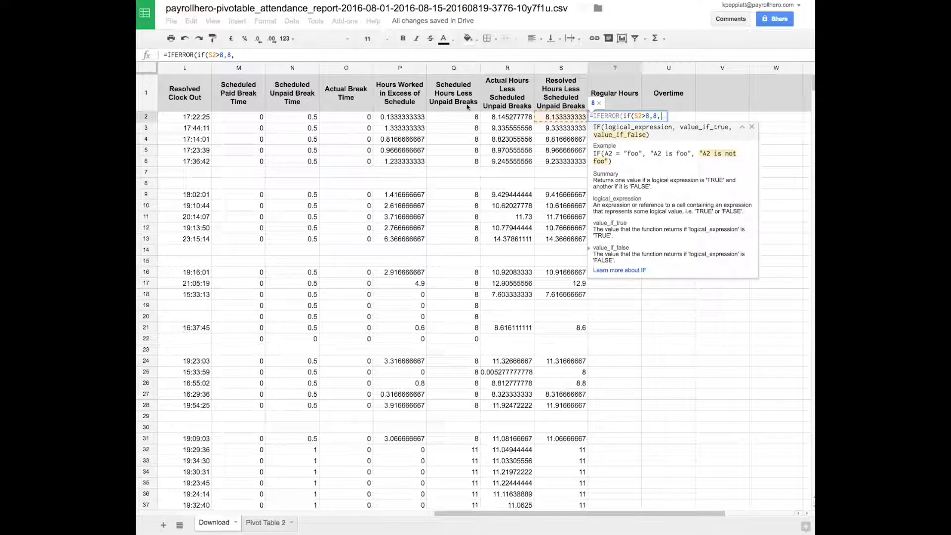
left_click(567, 121)
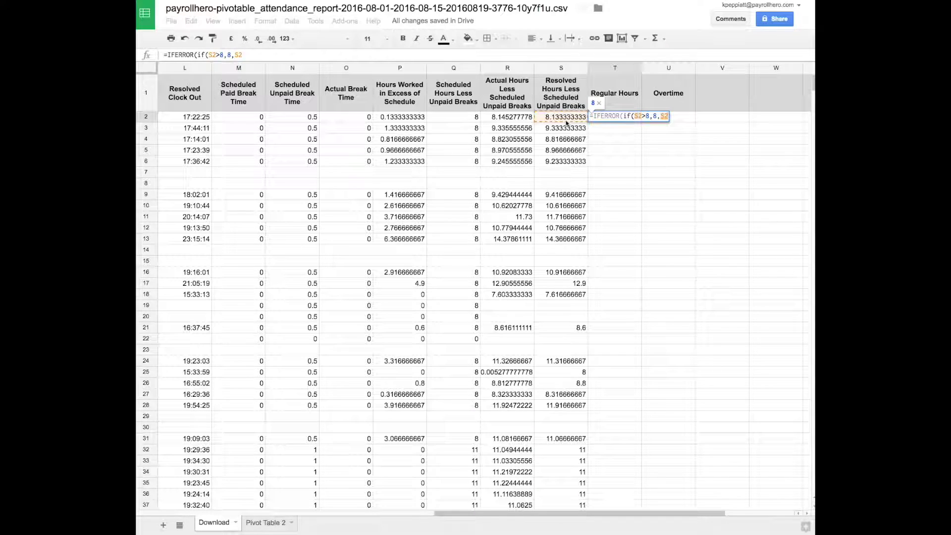
type("))")
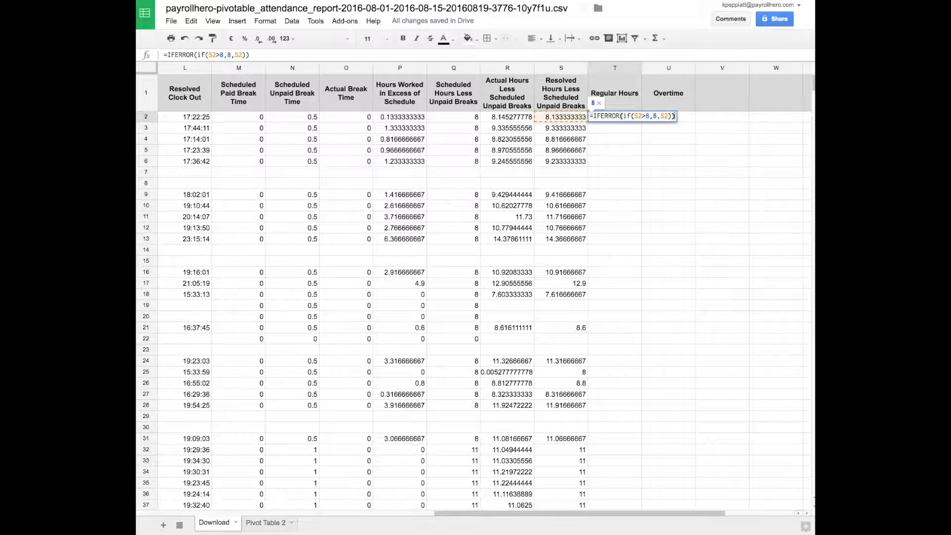
key("Return")
left_click(603, 121)
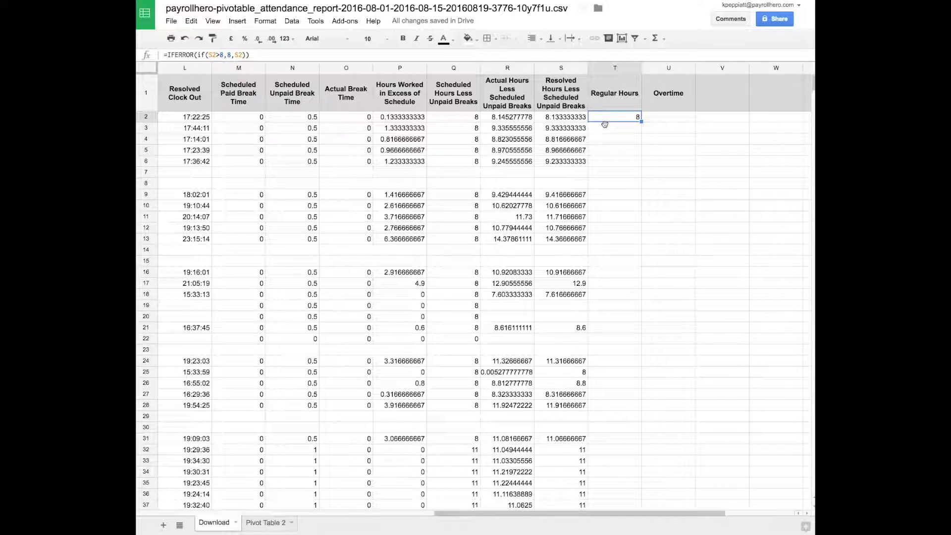
left_click(572, 128)
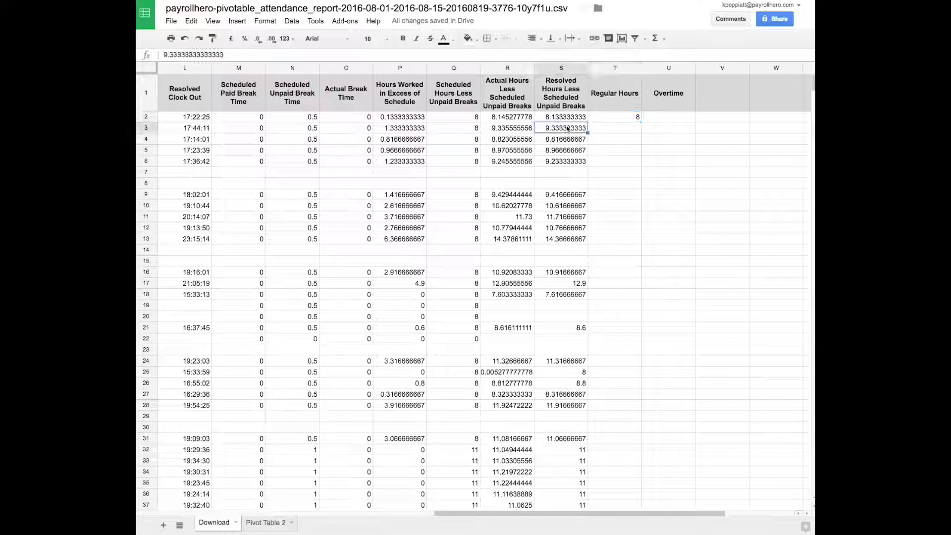
- Fill the capped Regular Hours formula from T2 down through T91
left_click(637, 118)
left_click_drag(641, 122, 641, 131)
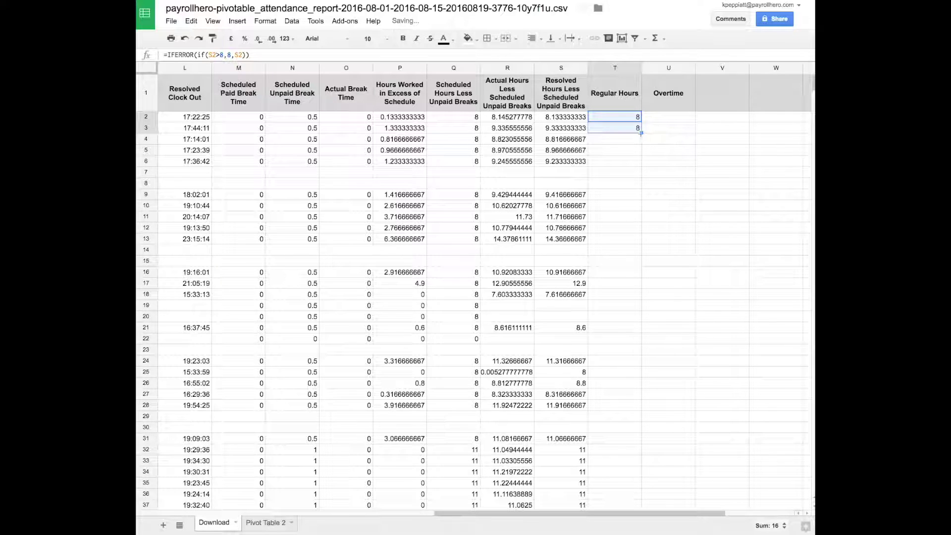
scroll(627, 458, "down", 10)
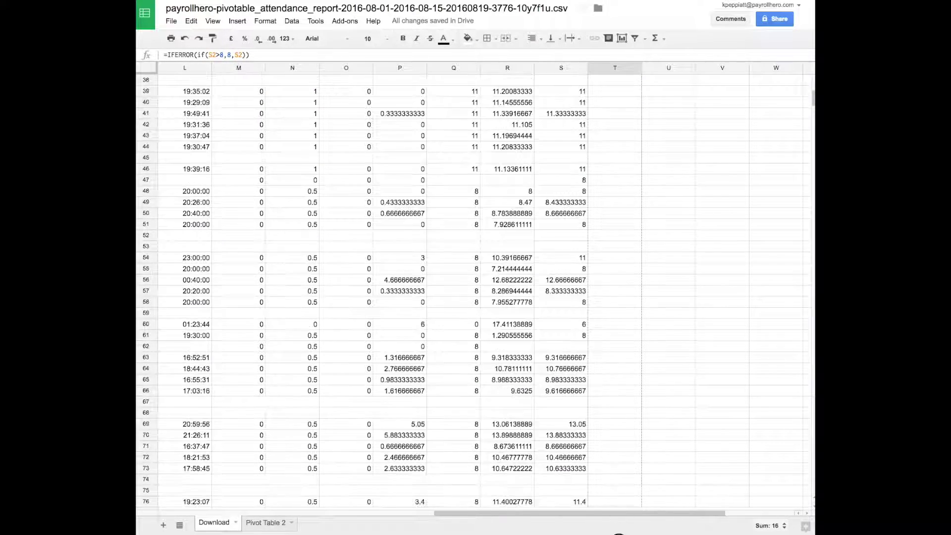
scroll(615, 484, "down", 10)
left_click(611, 285, "shift")
key("ctrl+d")
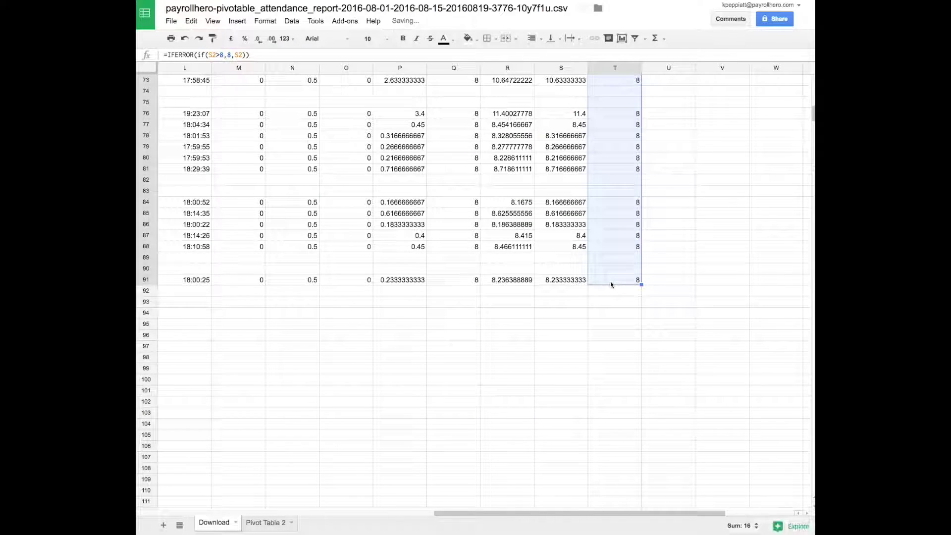
scroll(611, 284, "up", 20)
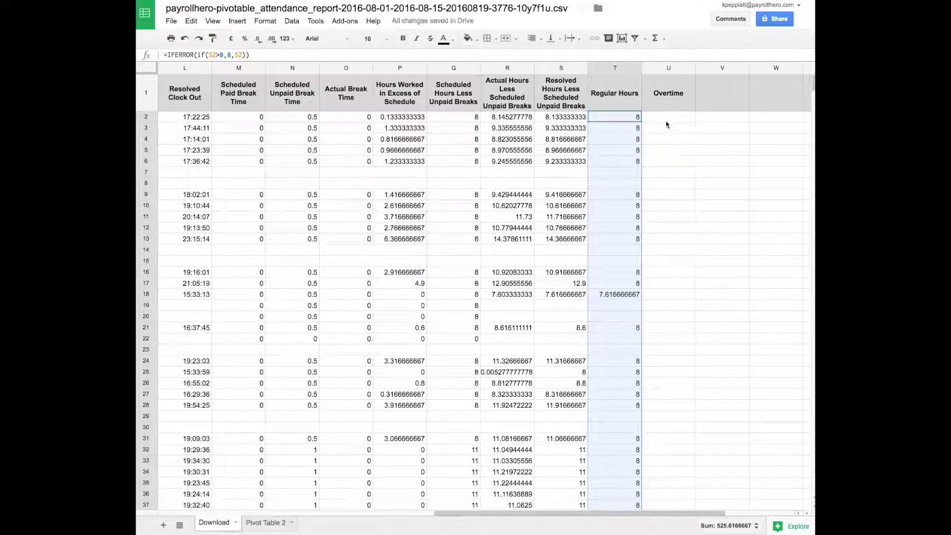
left_click(667, 120)
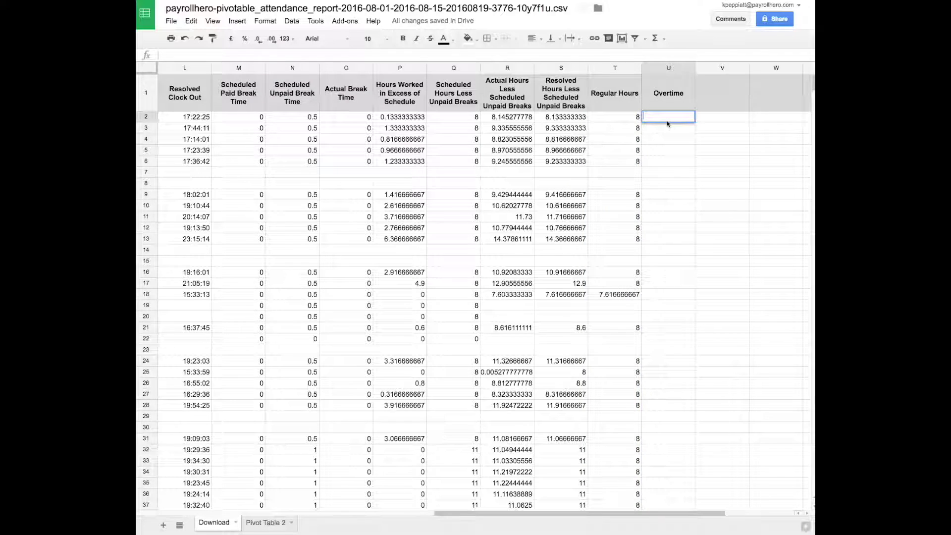
- Start U2's overtime formula as =IFERROR(if(S2>8,
type("=")
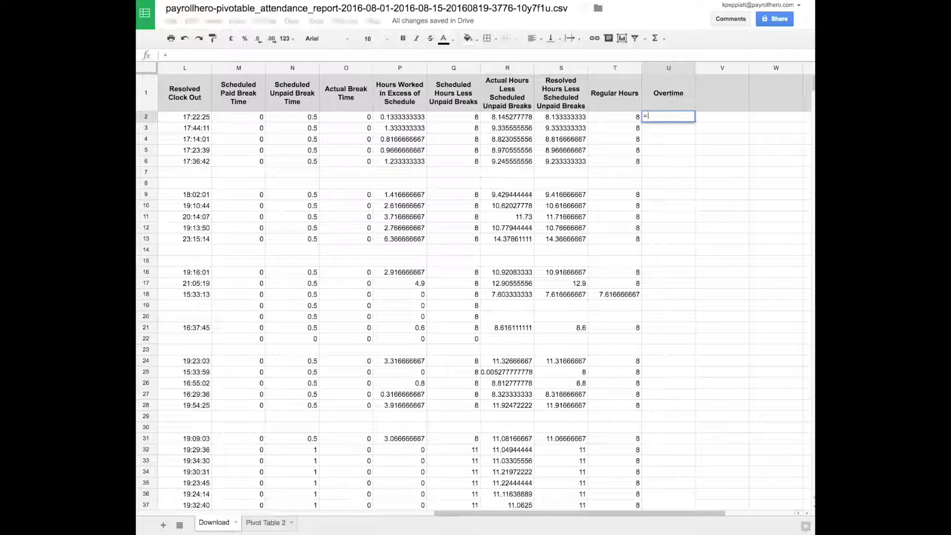
type("if")
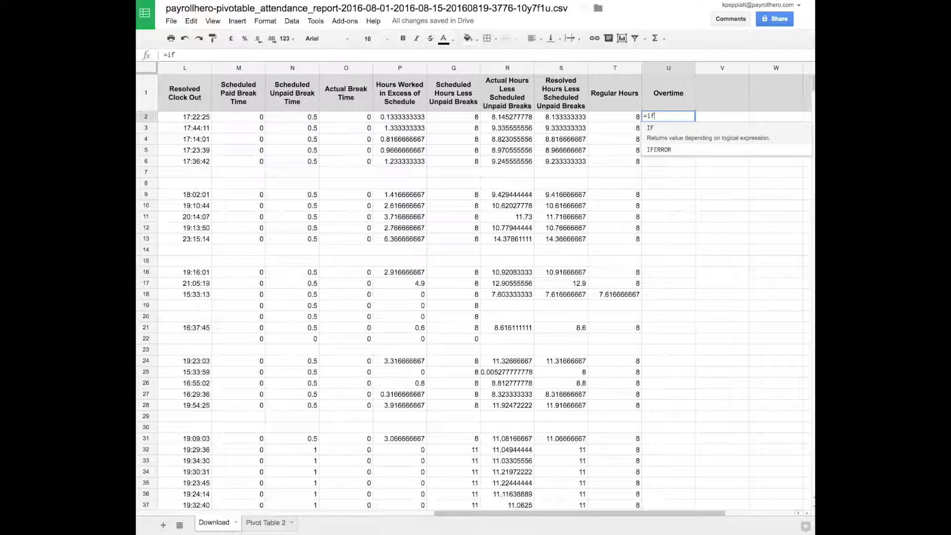
key("Down")
key("Tab")
type("if")
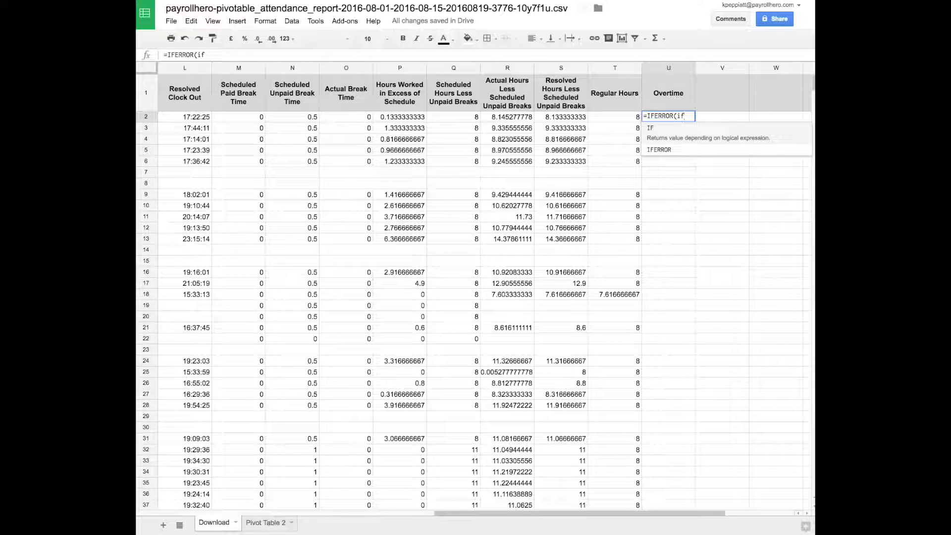
type("(")
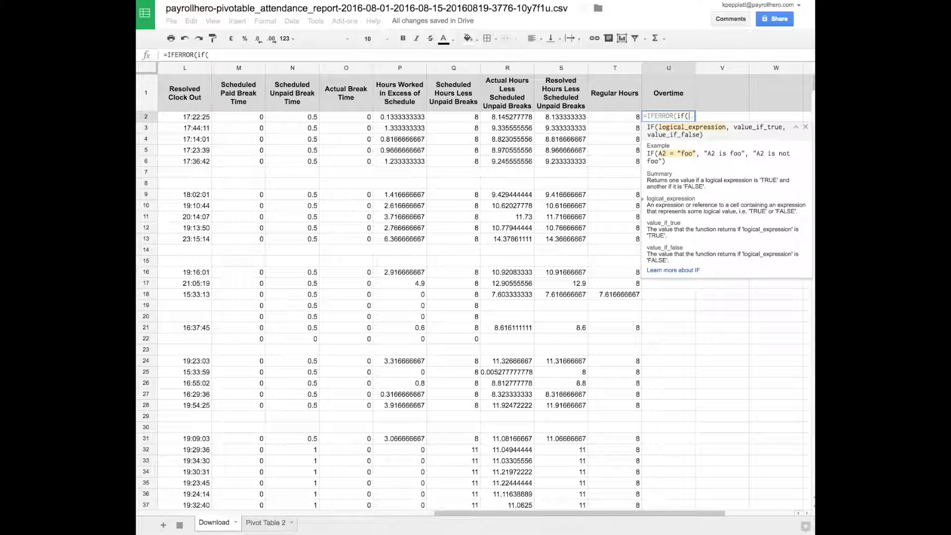
left_click(573, 121)
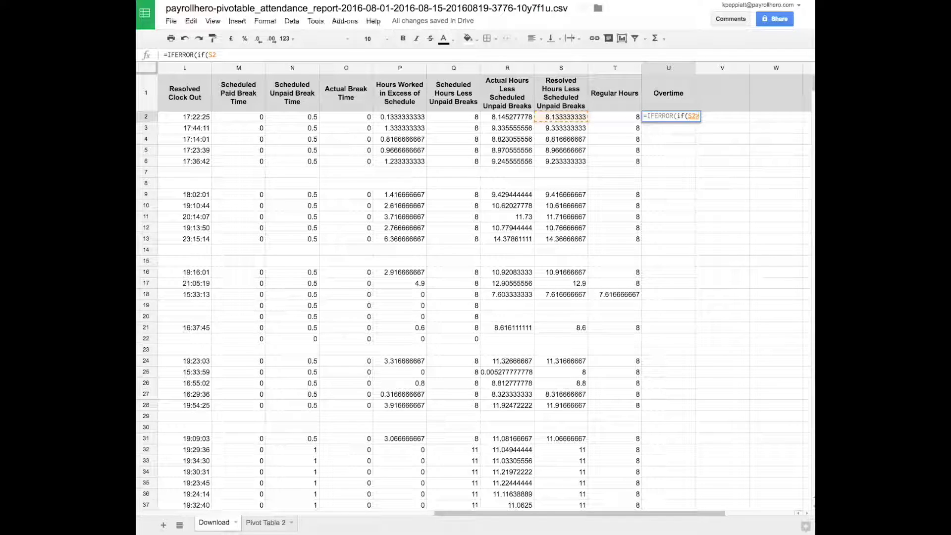
type(">8")
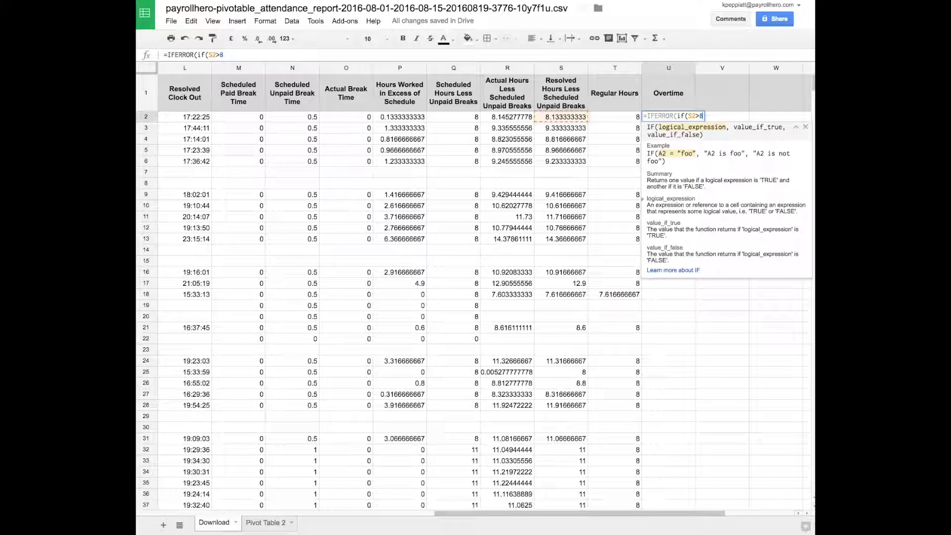
type(",")
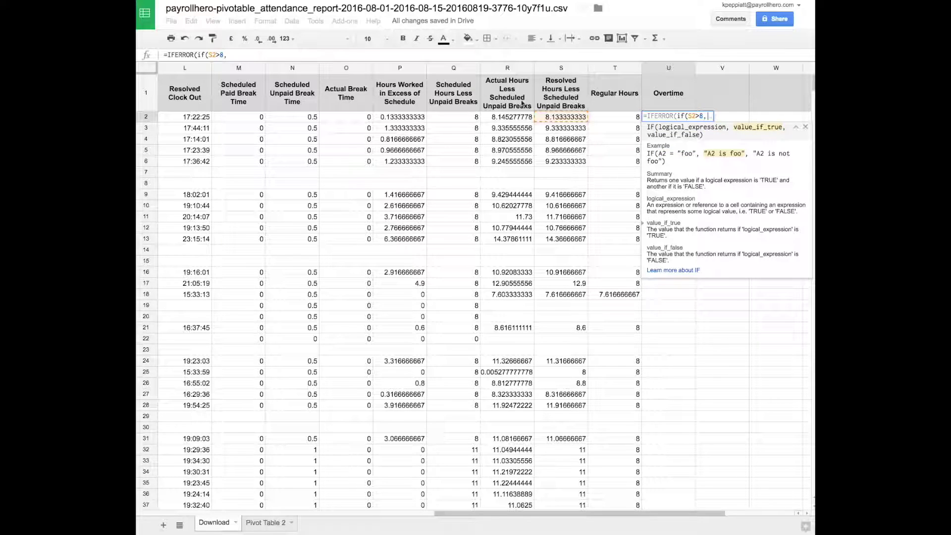
- Finish =IFERROR(if(S2>8,S2-8,)) in U2 and copy it down column U
left_click(553, 119)
type("-8")
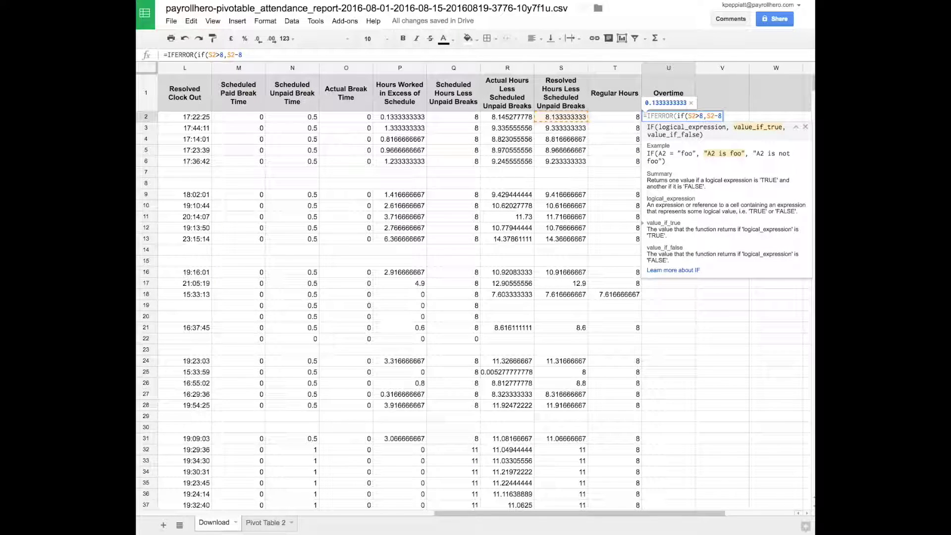
type(",")
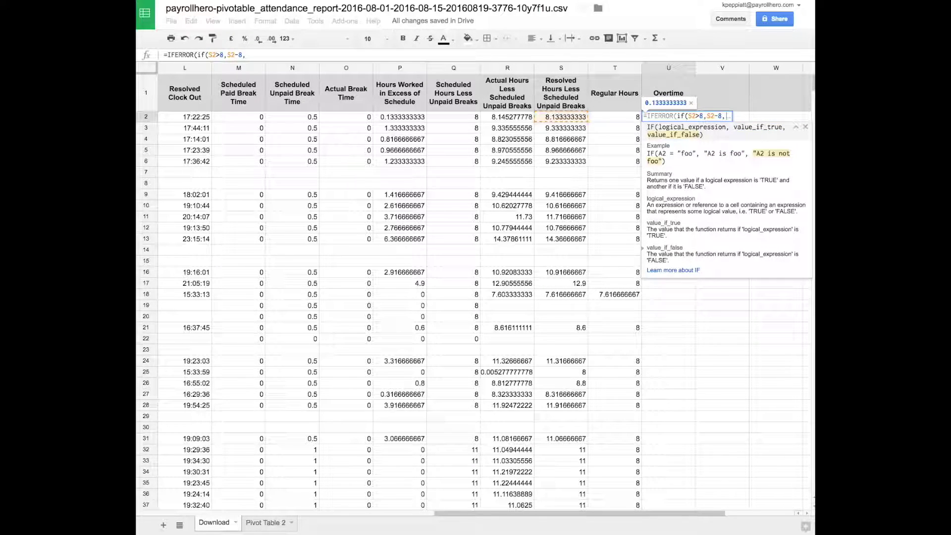
type("))")
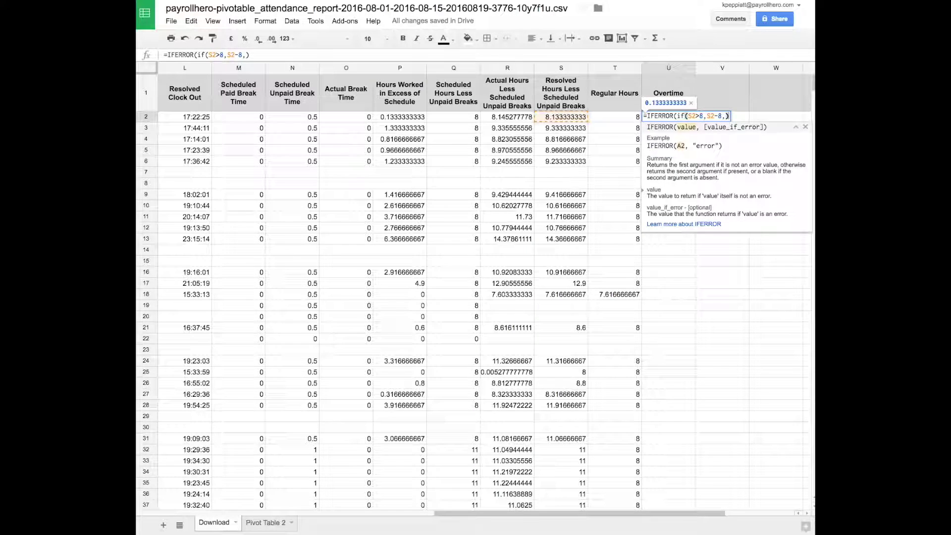
key("Return")
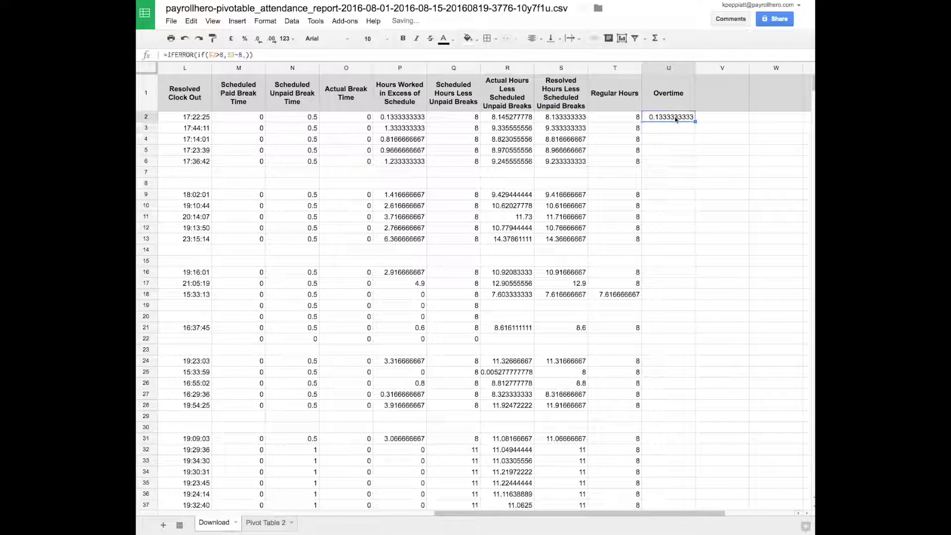
key("Up")
left_click_drag(695, 122, 674, 145)
- Check the Regular Hours formulas in cells T5 and T2
scroll(673, 141, "up", 15)
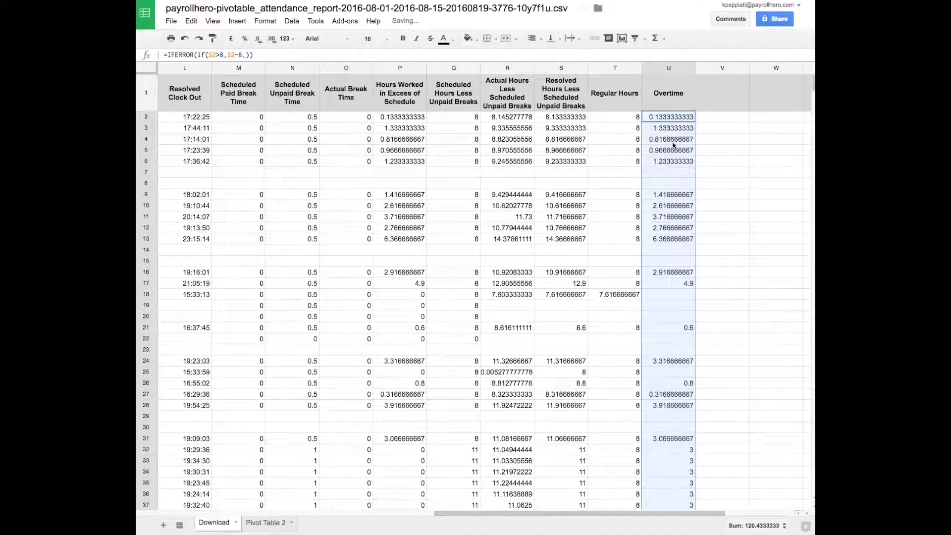
left_click(591, 147)
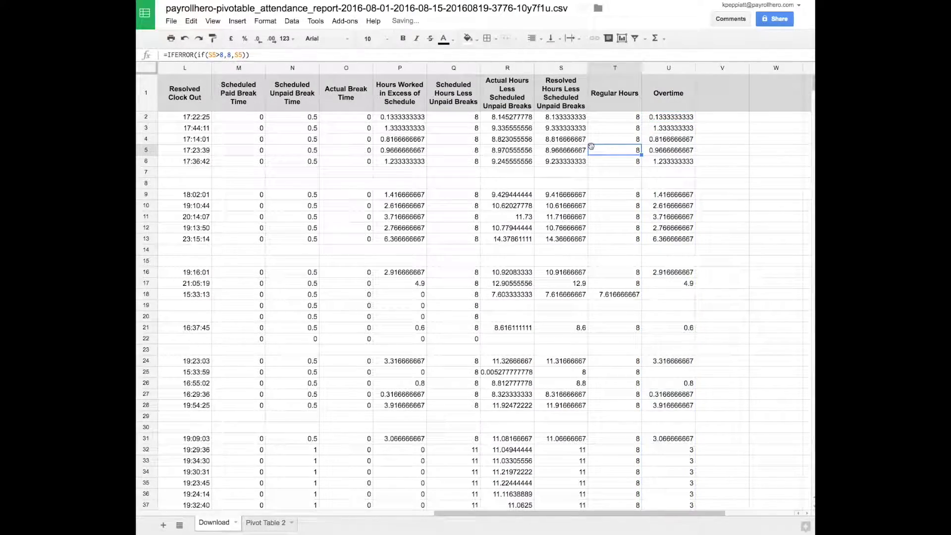
left_click(624, 121)
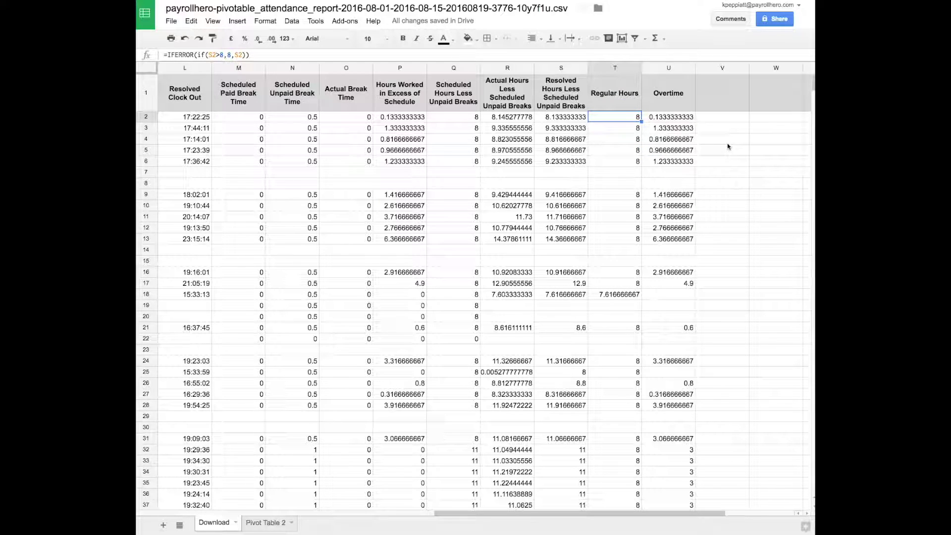
- On the Pivot Table 2 sheet, remove the resolved-hours Values field from the pivot
left_click(260, 524)
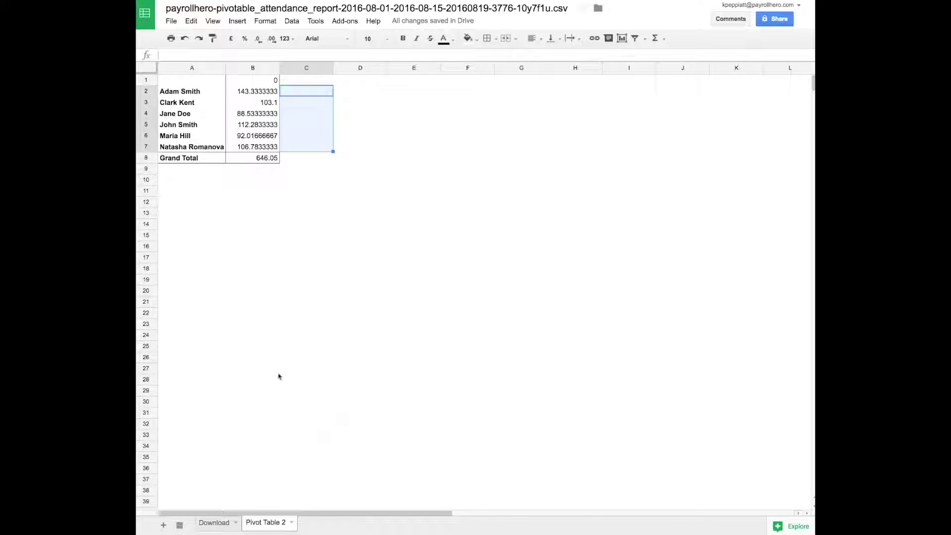
left_click(263, 146)
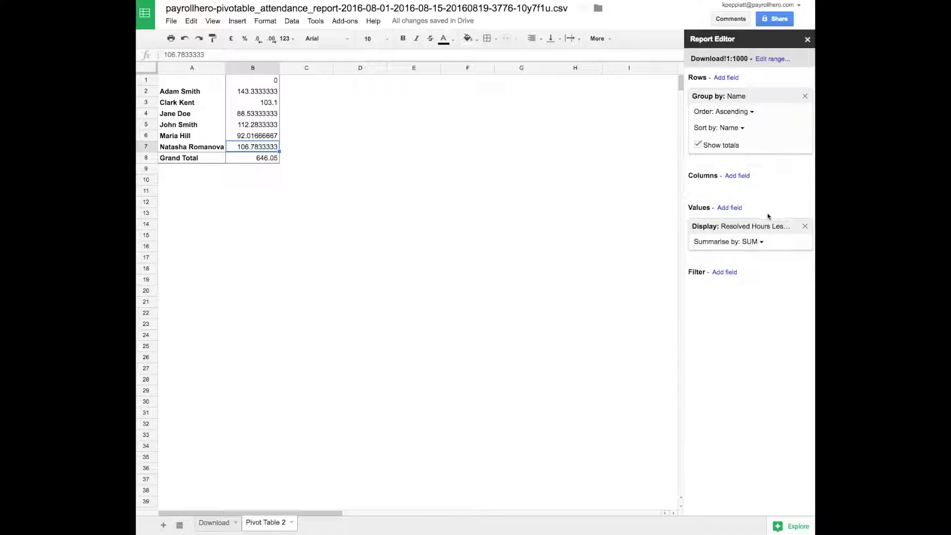
left_click(804, 226)
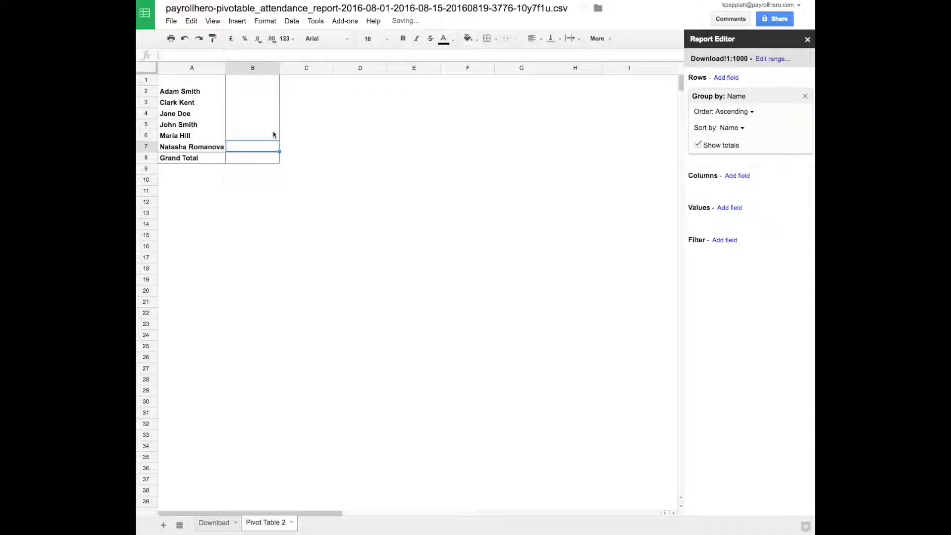
left_click(347, 134)
left_click(198, 100)
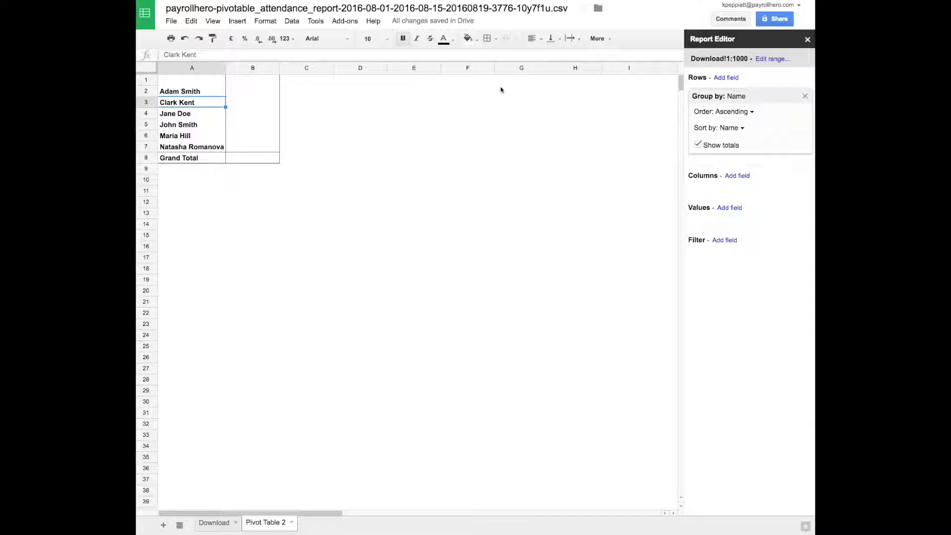
- Add Regular Hours and Overtime as summed value fields in the pivot's Report Editor
left_click(730, 209)
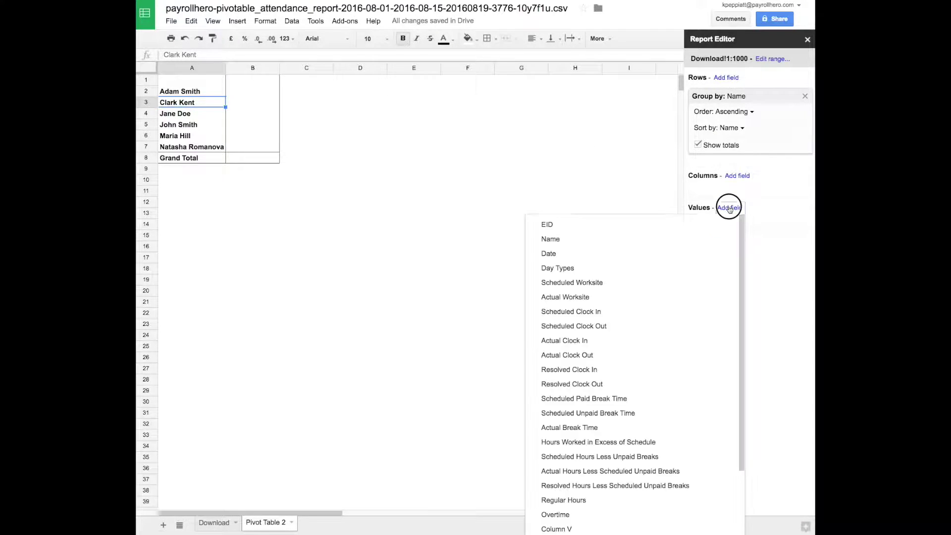
scroll(603, 435, "down", 1)
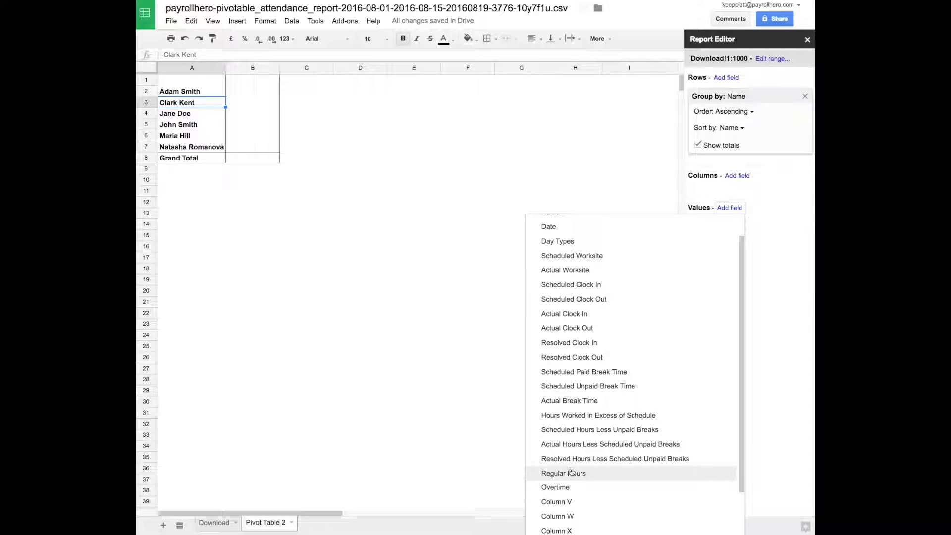
scroll(594, 484, "down", 2)
left_click(566, 437)
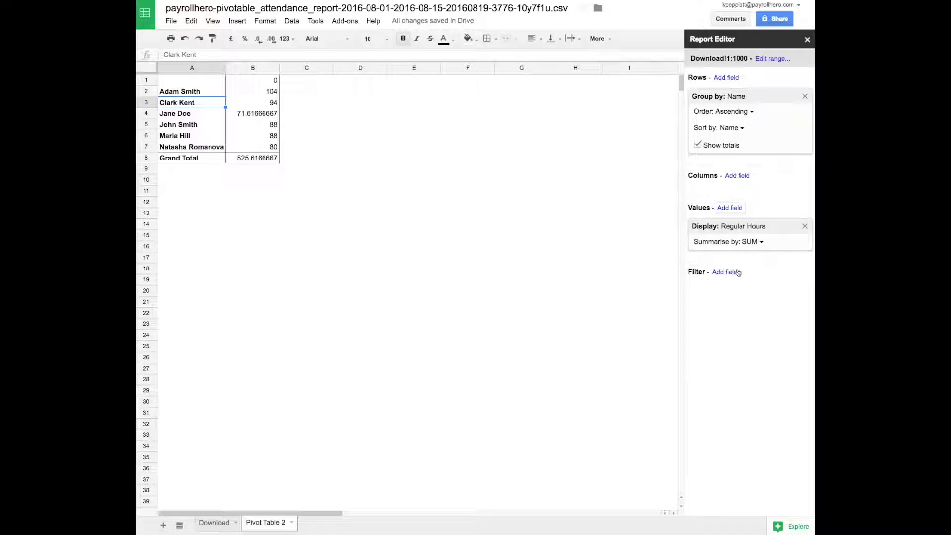
left_click(736, 210)
scroll(573, 392, "down", 3)
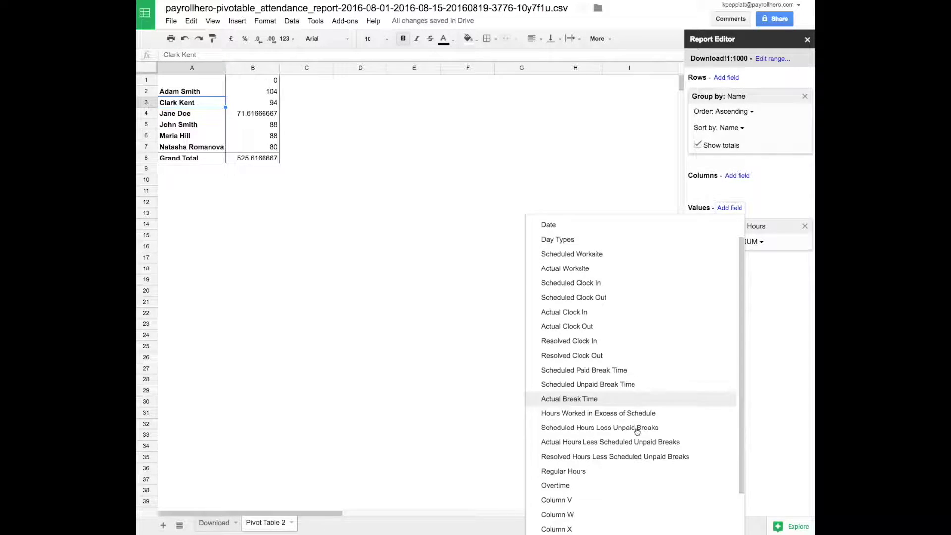
left_click(573, 438)
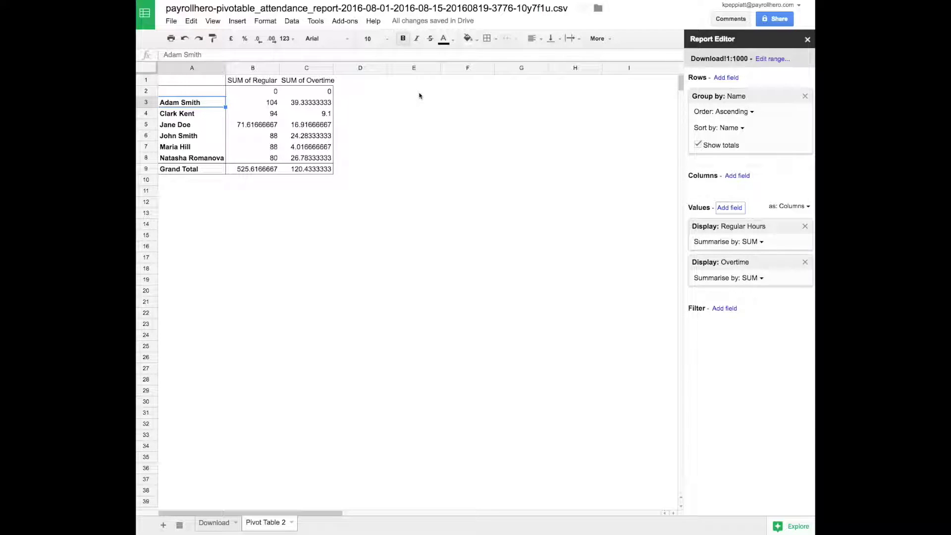
- Head column D beside the pivot 'Hourly Rate'
left_click(368, 92)
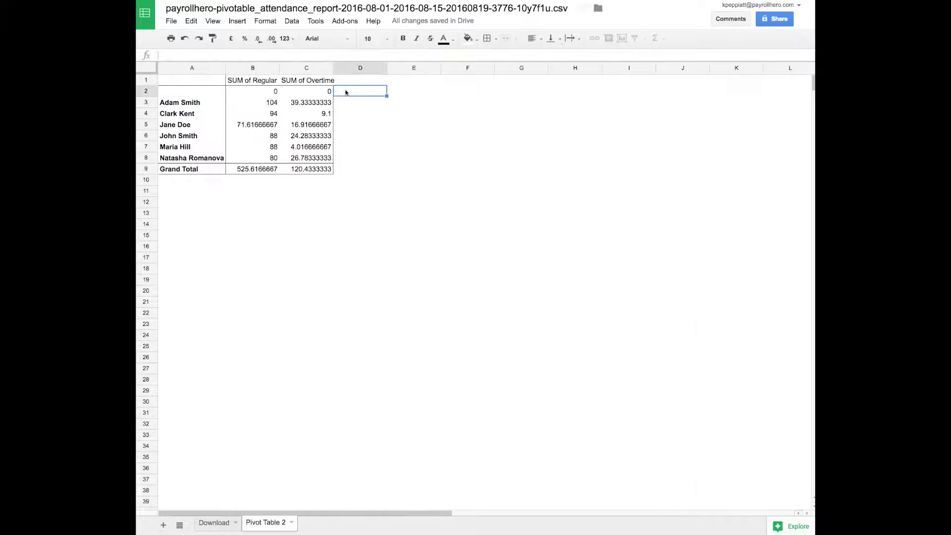
key("Up")
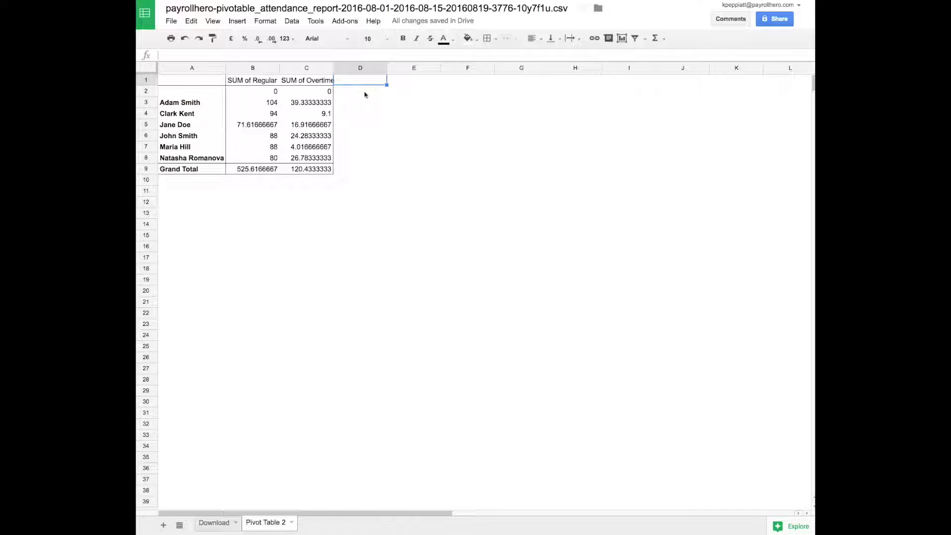
left_click(365, 94)
type("Hourly Ra")
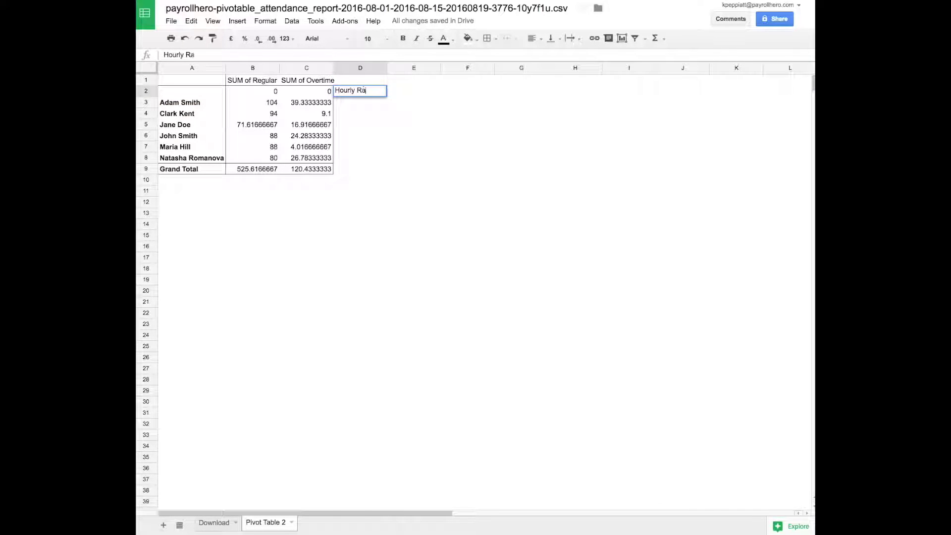
type("te")
key("Return")
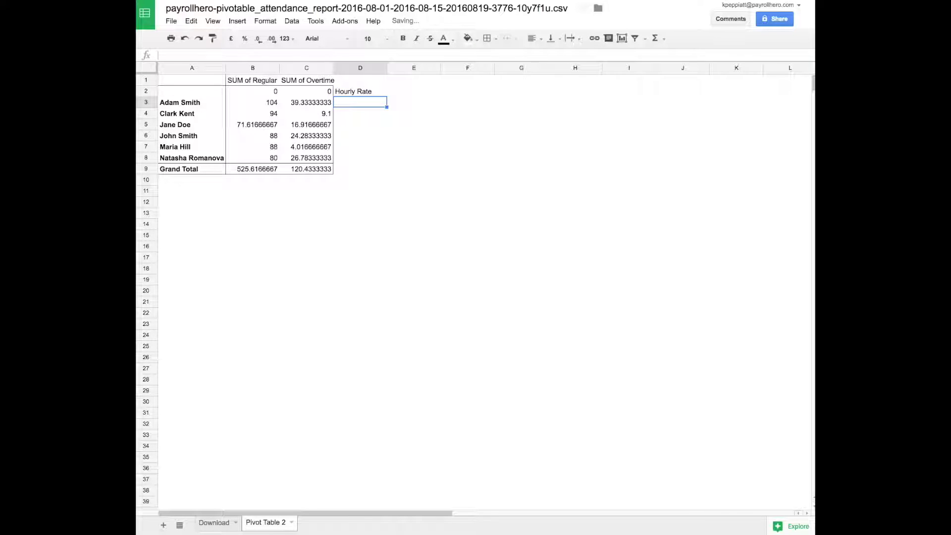
- Enter the hourly rates 10, 15, 15, 20, 20 and 20 down column D
type("10")
key("Return")
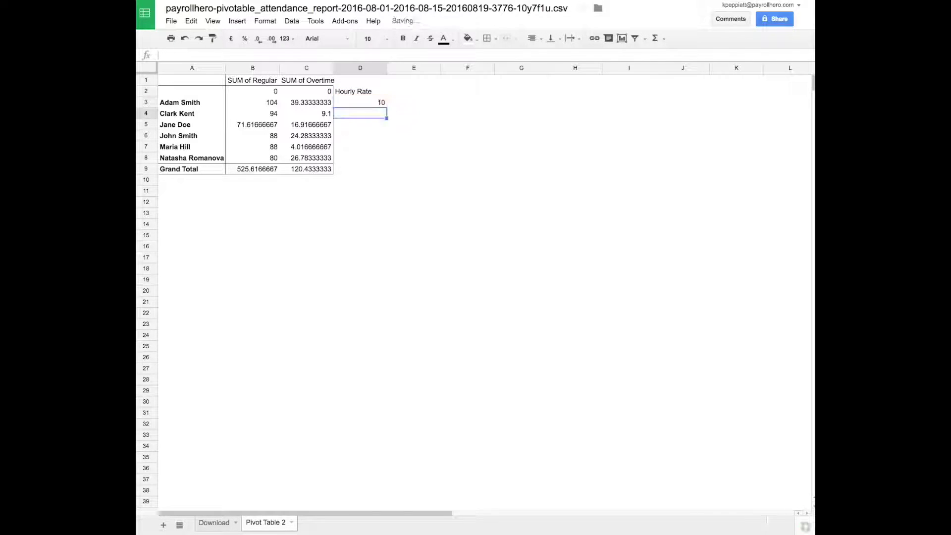
type("15")
key("Return")
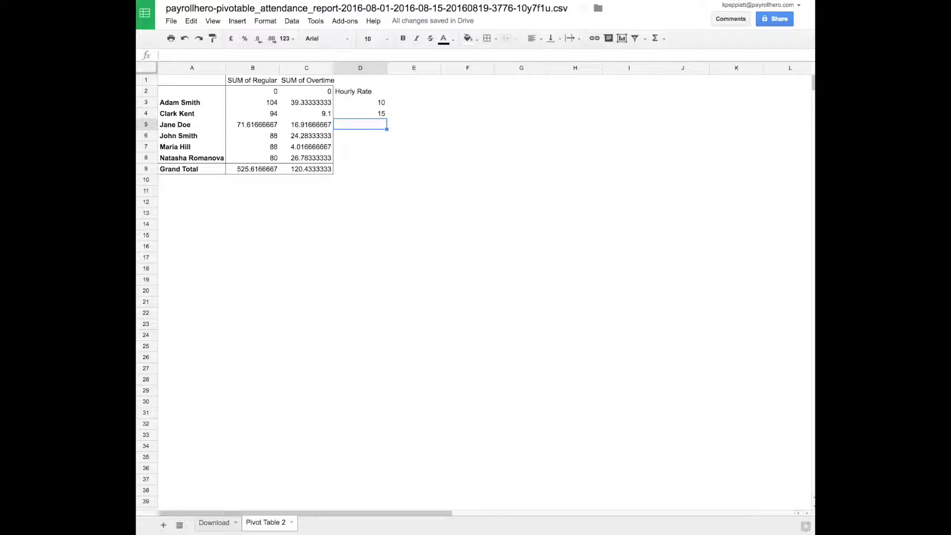
type("15")
key("Return")
type("20")
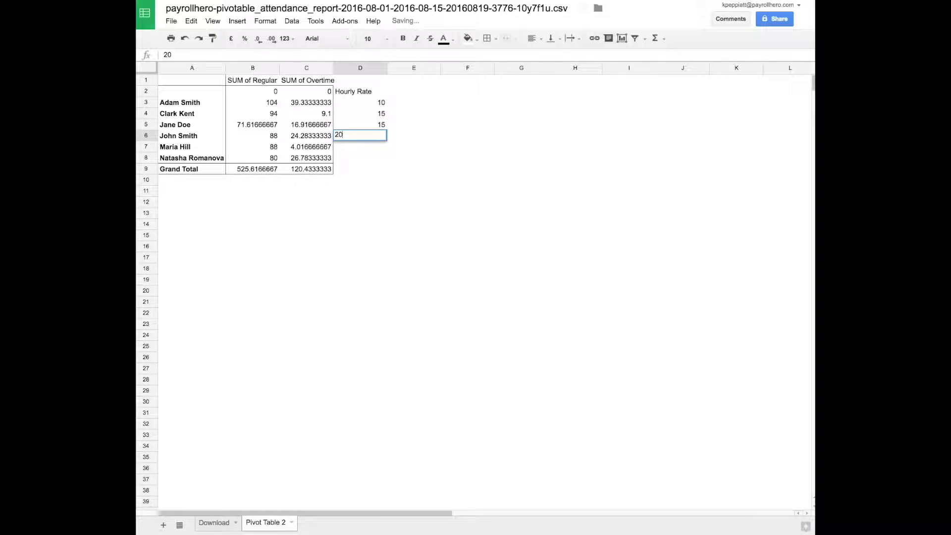
key("Return")
type("29")
key("Return")
type("20")
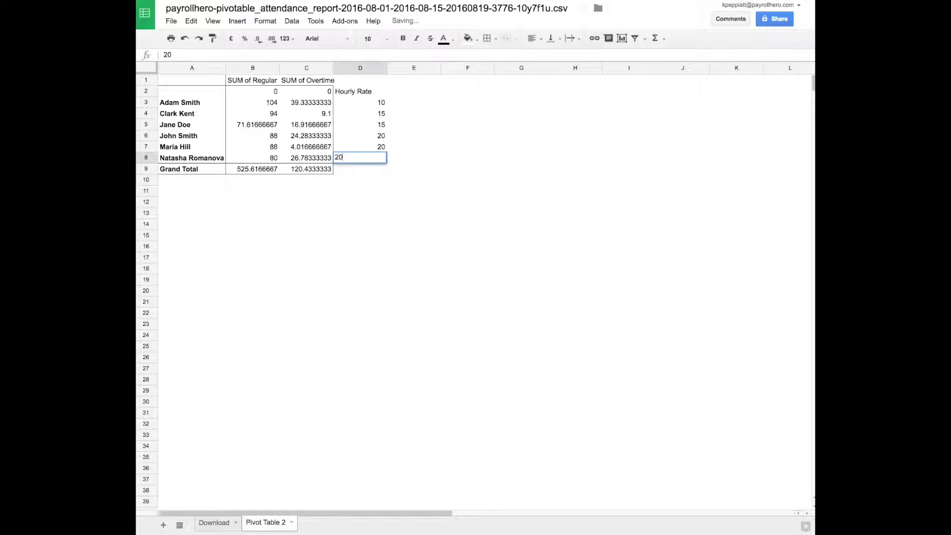
key("Return")
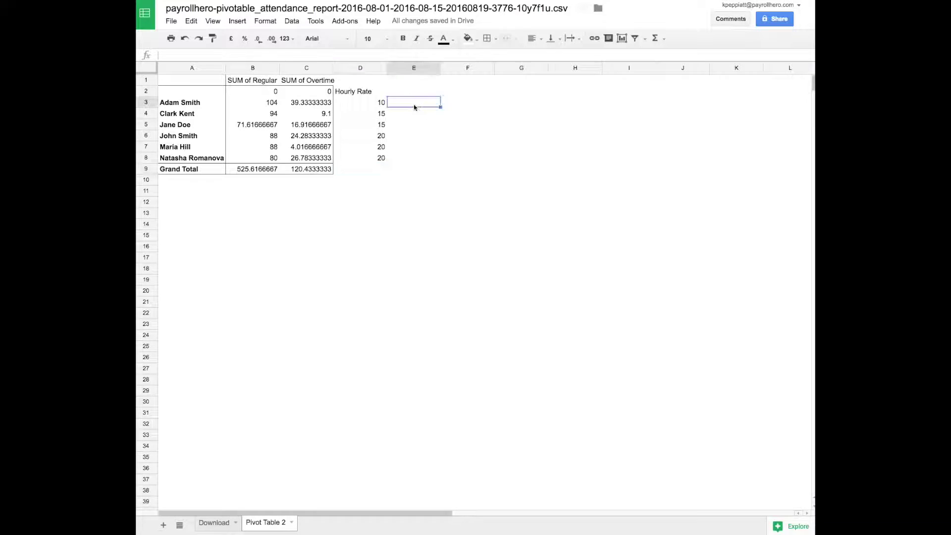
- Enter =D3*B3 in E3 and fill it down to E8
left_click(413, 102)
type("=")
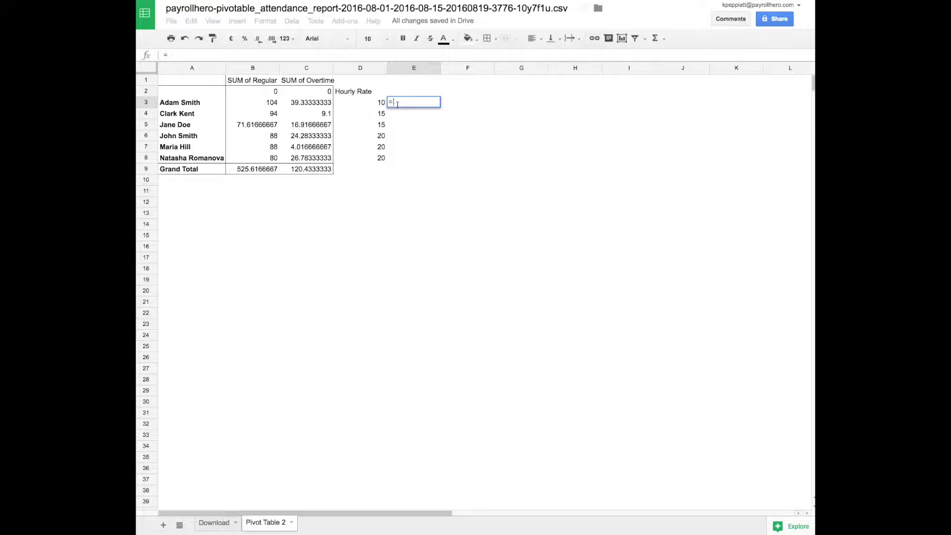
left_click(382, 105)
type("*")
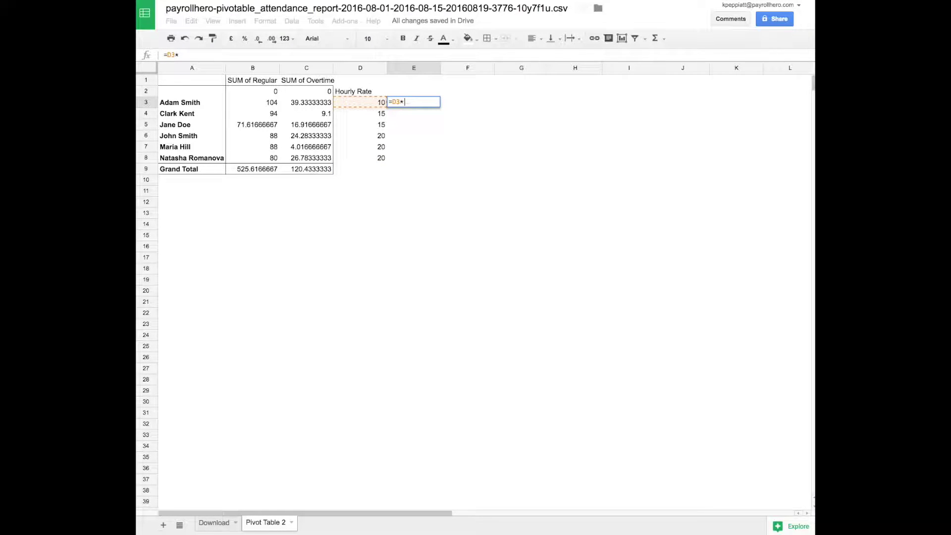
left_click(267, 105)
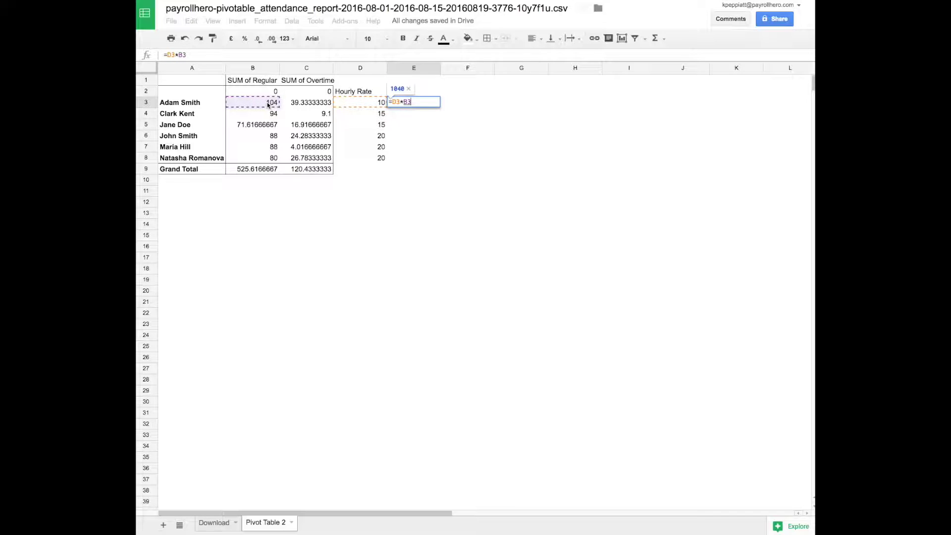
key("Return")
left_click(429, 106)
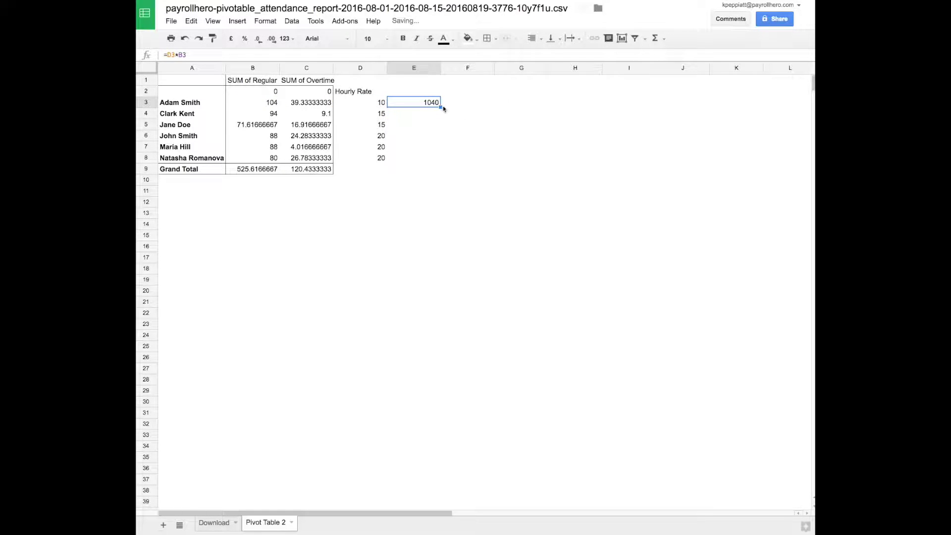
left_click_drag(440, 107, 433, 159)
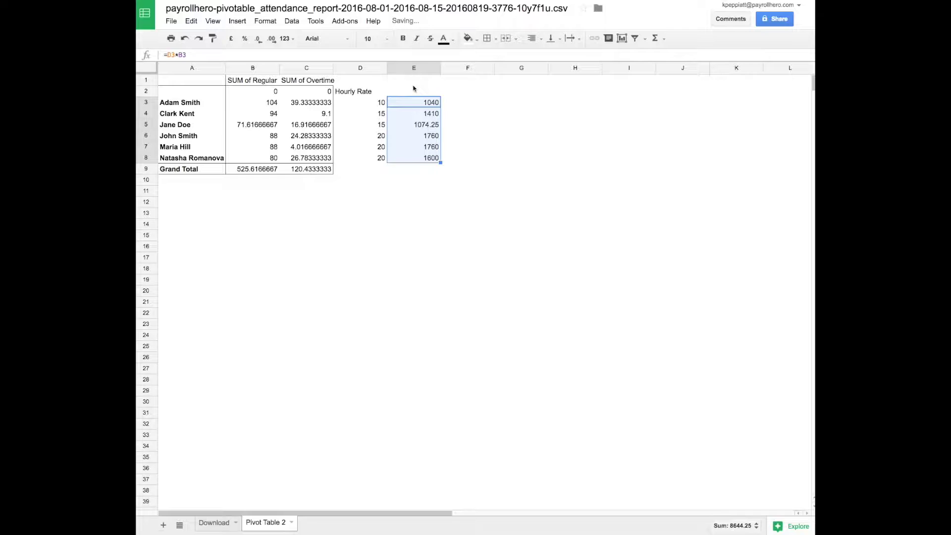
- Label E1 'Regular Pay' and F1 'Overtime Pay'
left_click(414, 79)
type("Regular Pay")
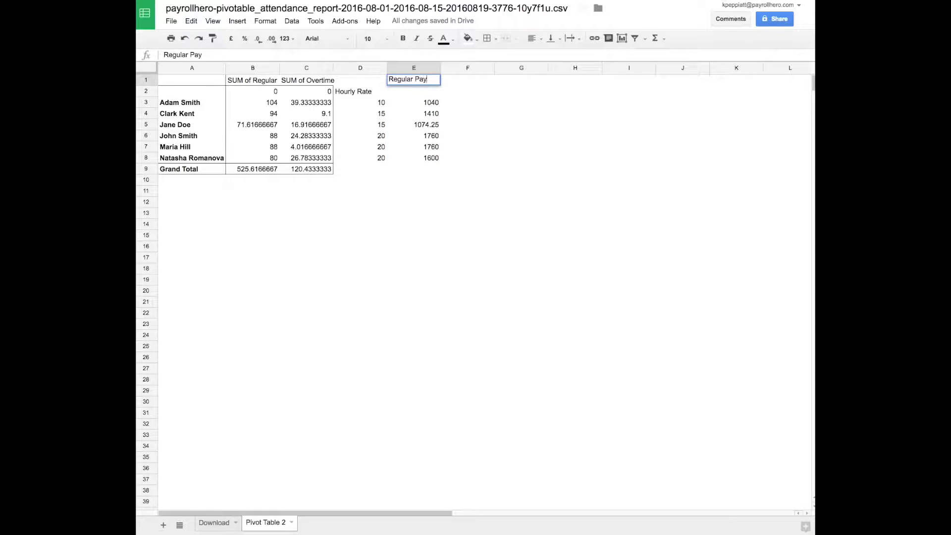
key("Return")
left_click(478, 80)
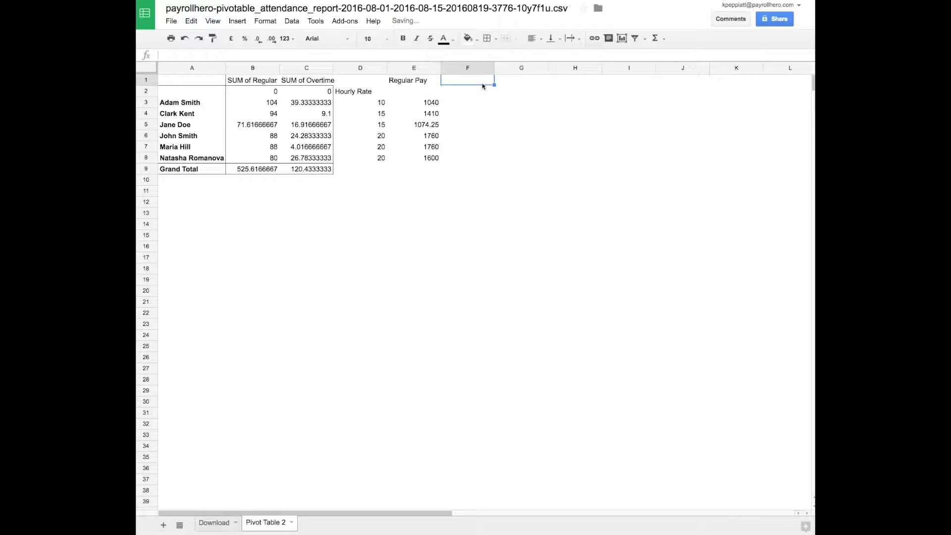
type("Overtime Pay")
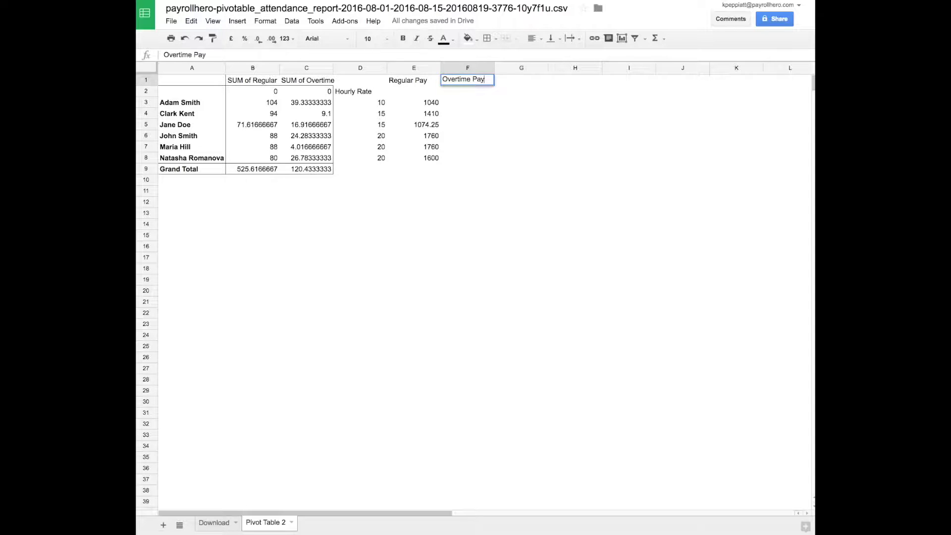
key("Return")
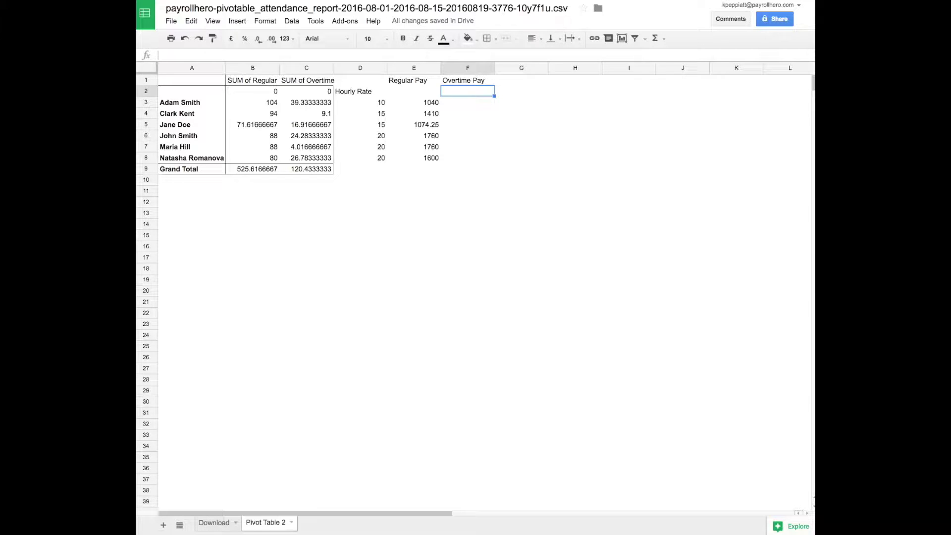
- Enter =D3*1.5*C3 in F3 and fill it down to F8
left_click(469, 101)
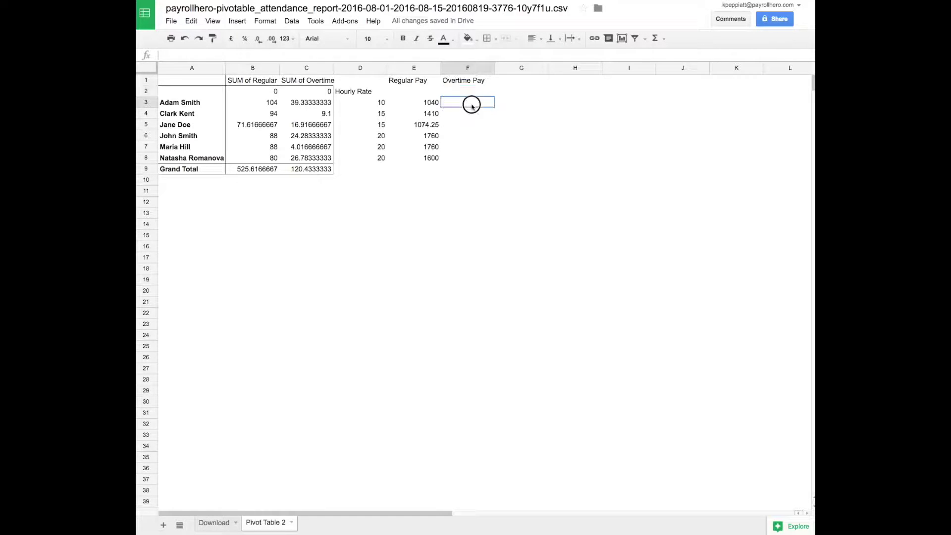
type("=")
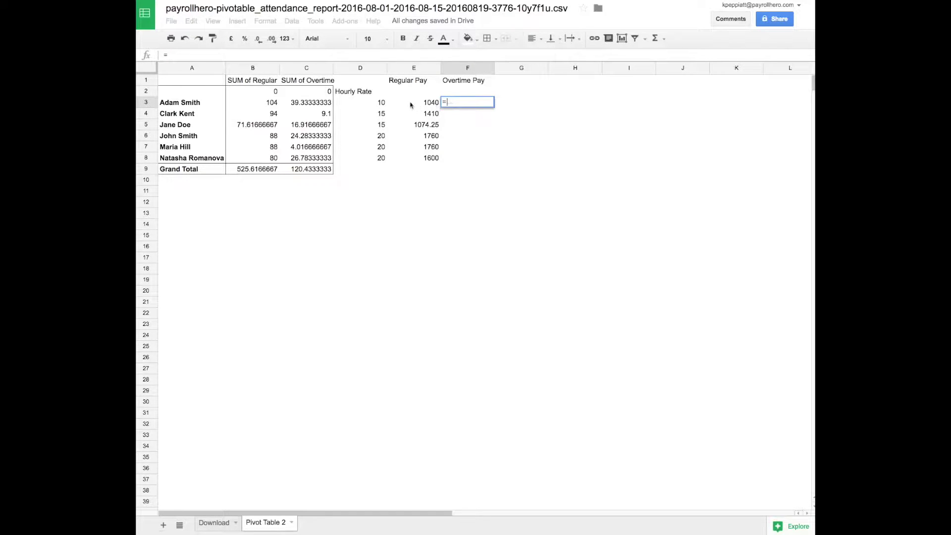
left_click(383, 103)
type("*1")
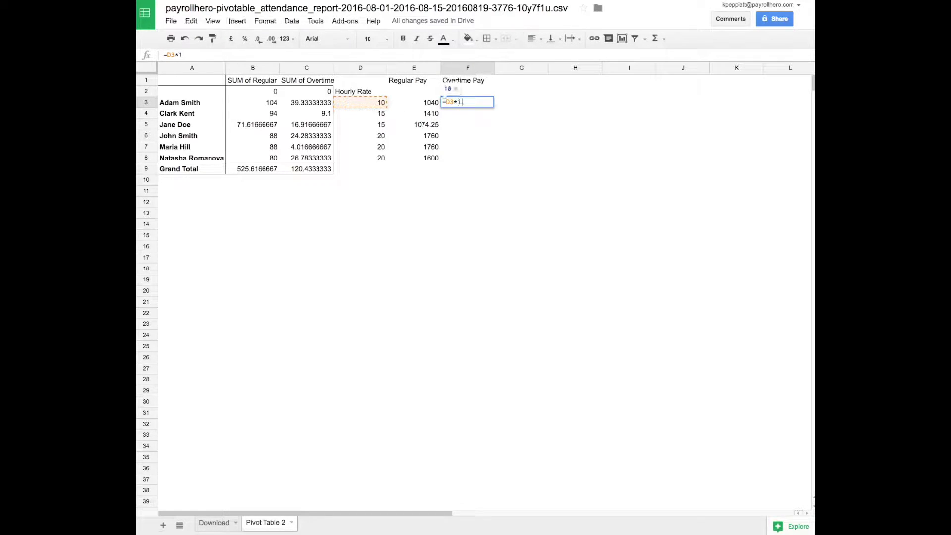
type(".5*")
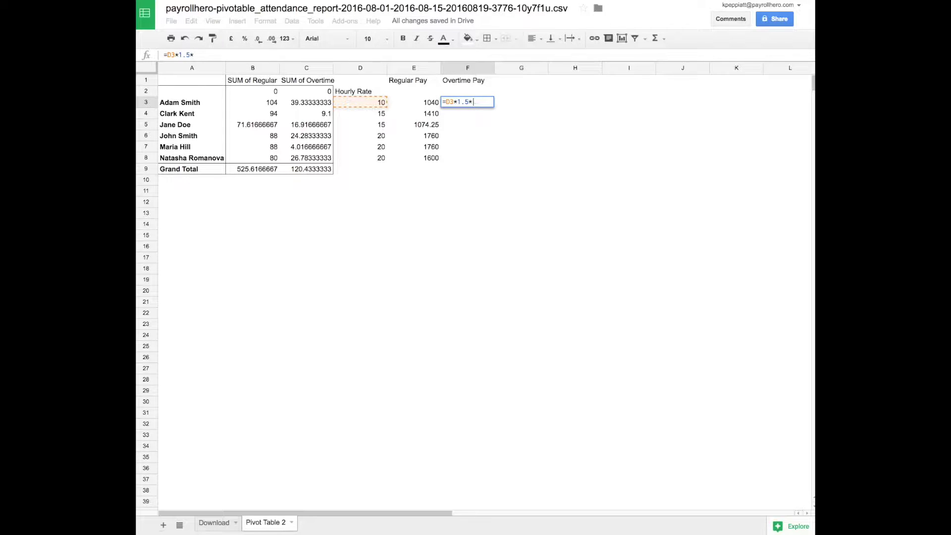
left_click(298, 103)
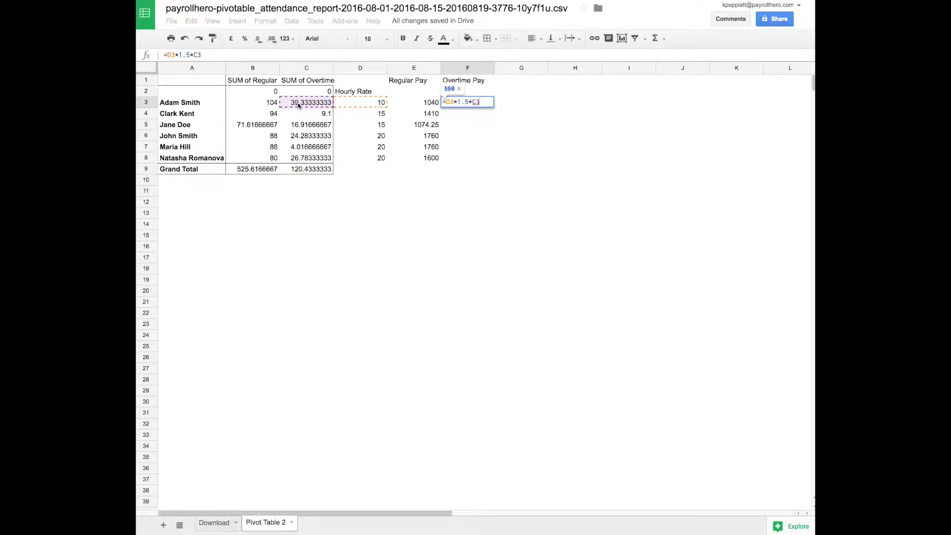
key("Return")
left_click(483, 106)
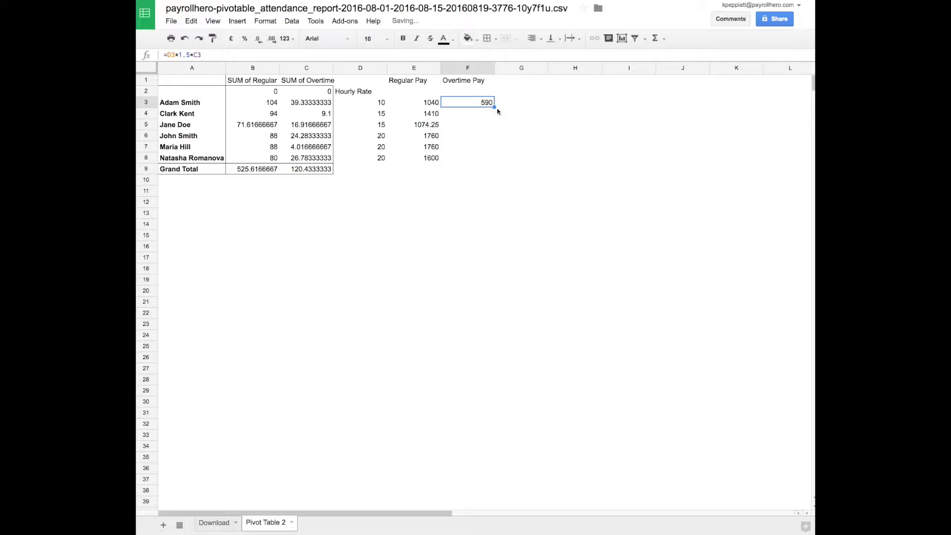
left_click_drag(495, 108, 487, 159)
left_click(521, 160)
left_click(525, 81)
- Head G1 'Gross Pay' and make column G bold
type("Gr")
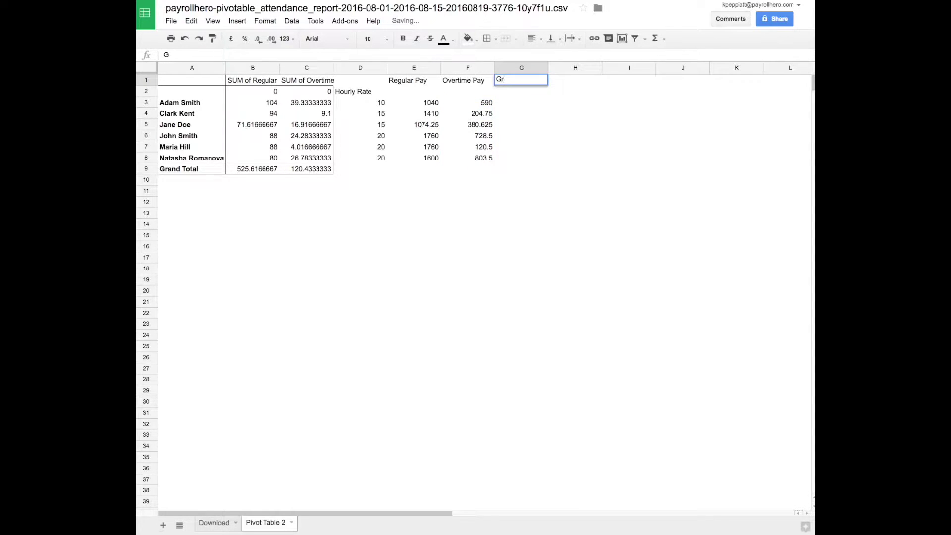
type("oss Pay")
key("Return")
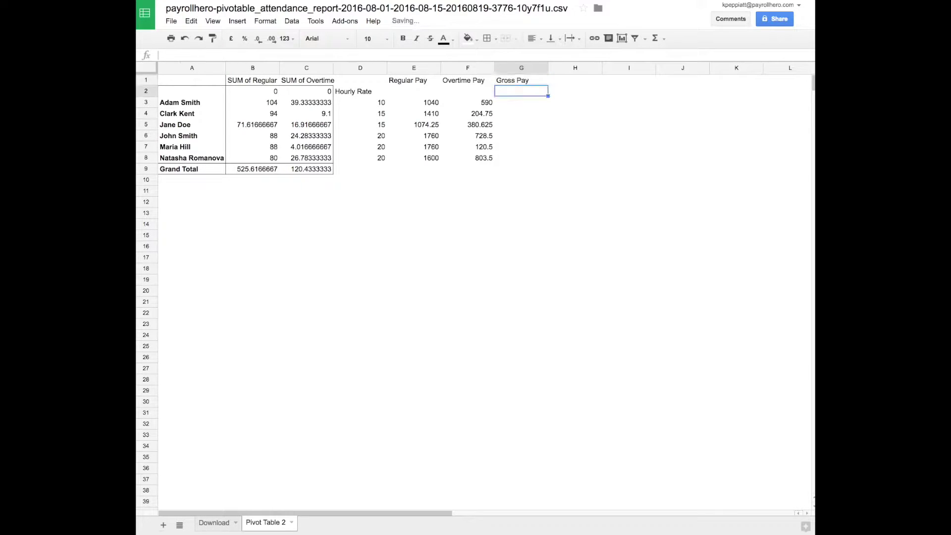
left_click(524, 68)
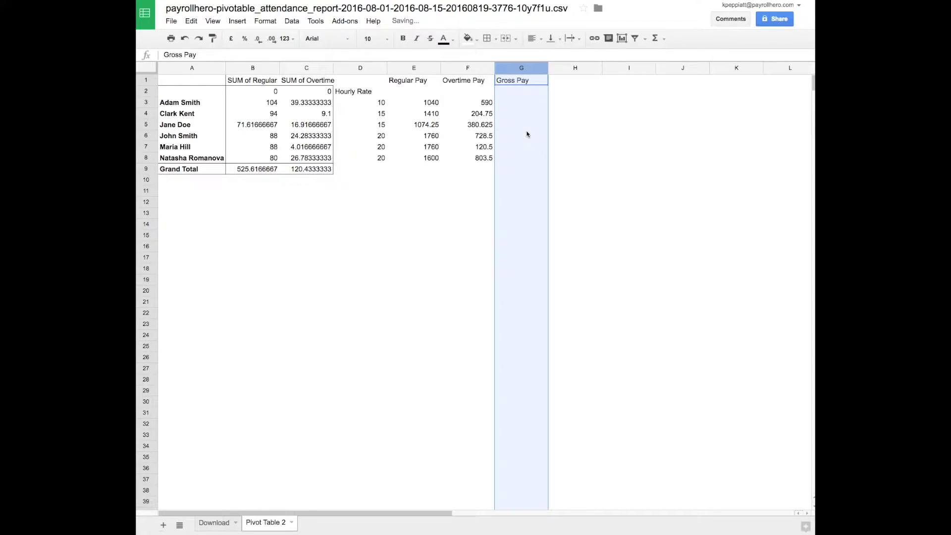
key("ctrl+b")
left_click(518, 115)
- Enter =sum(E3:F3) in G3 and fill it down to G8
left_click(511, 104)
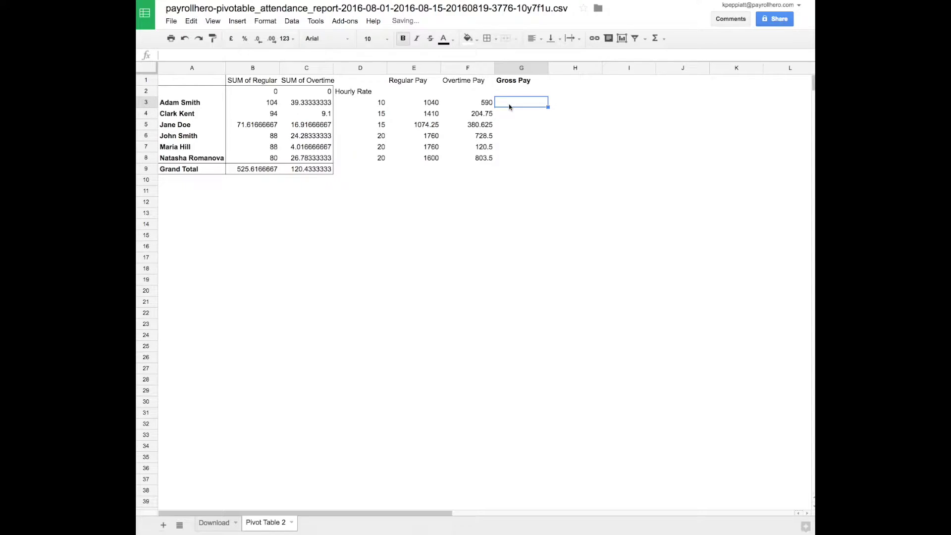
type("=sum(")
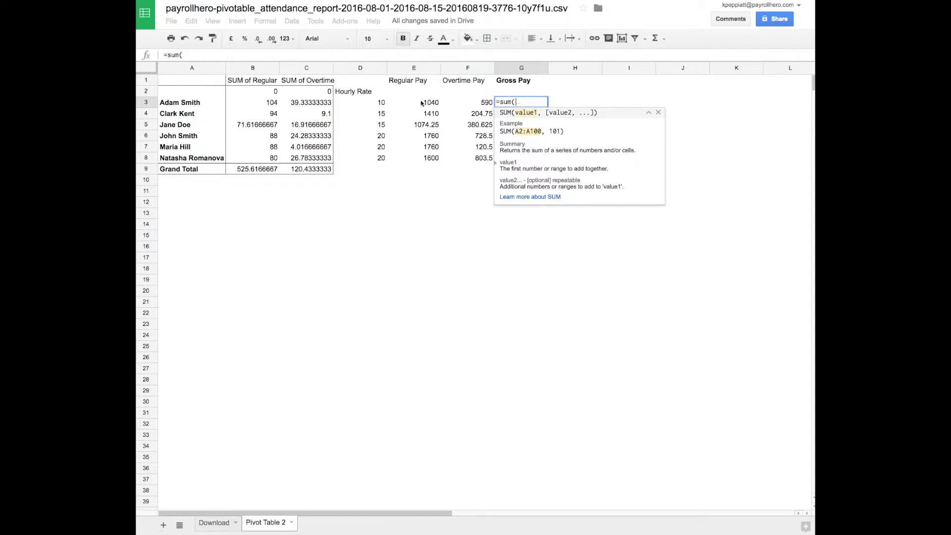
left_click_drag(421, 103, 483, 104)
key("Return")
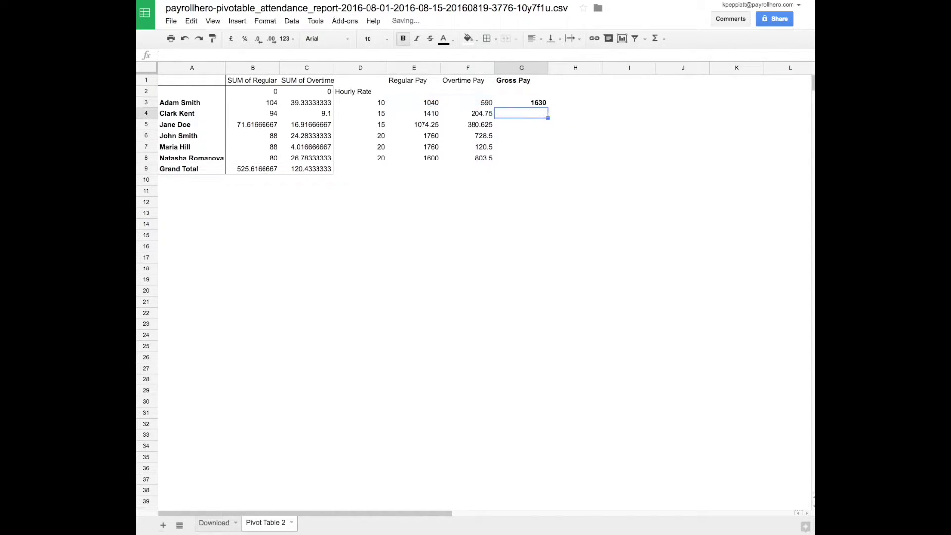
type("=")
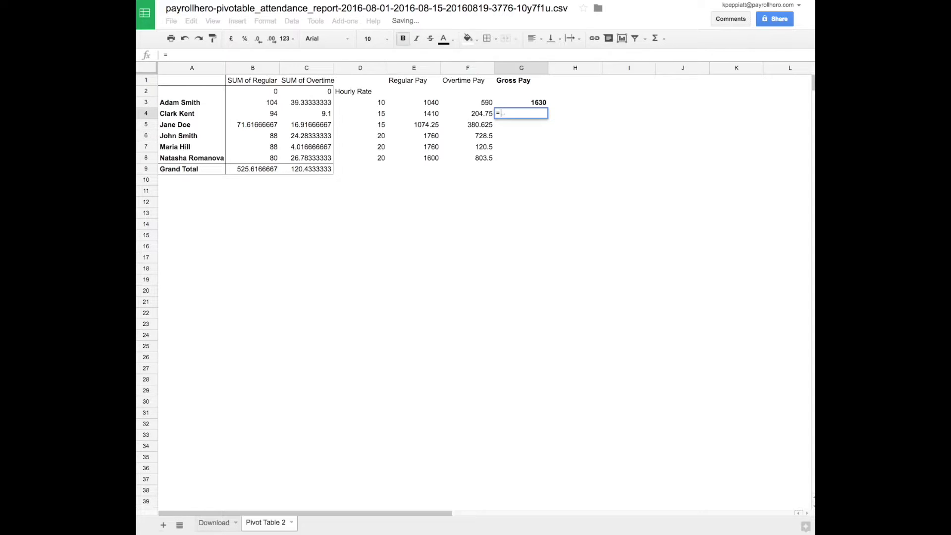
key("Escape")
left_click(761, 185)
left_click(543, 96)
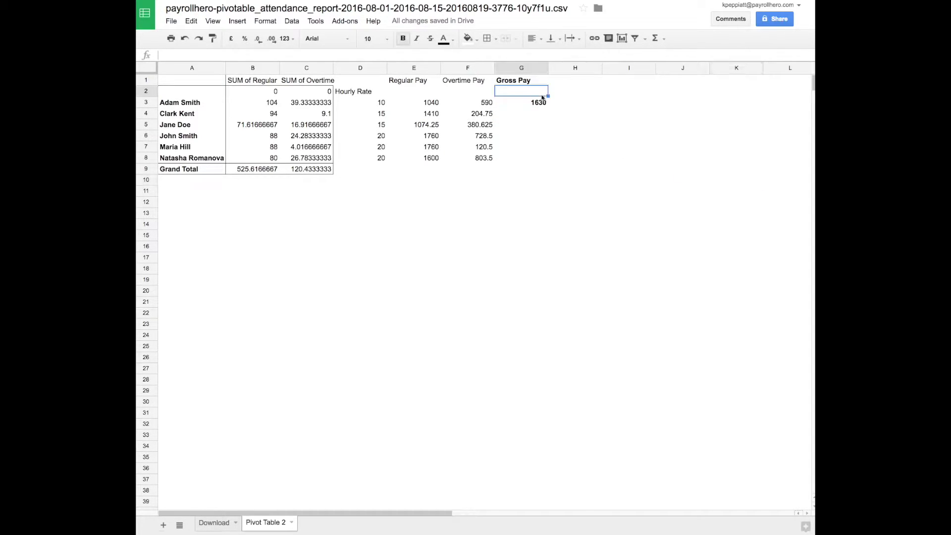
left_click(545, 104)
left_click_drag(546, 107, 542, 159)
left_click(682, 234)
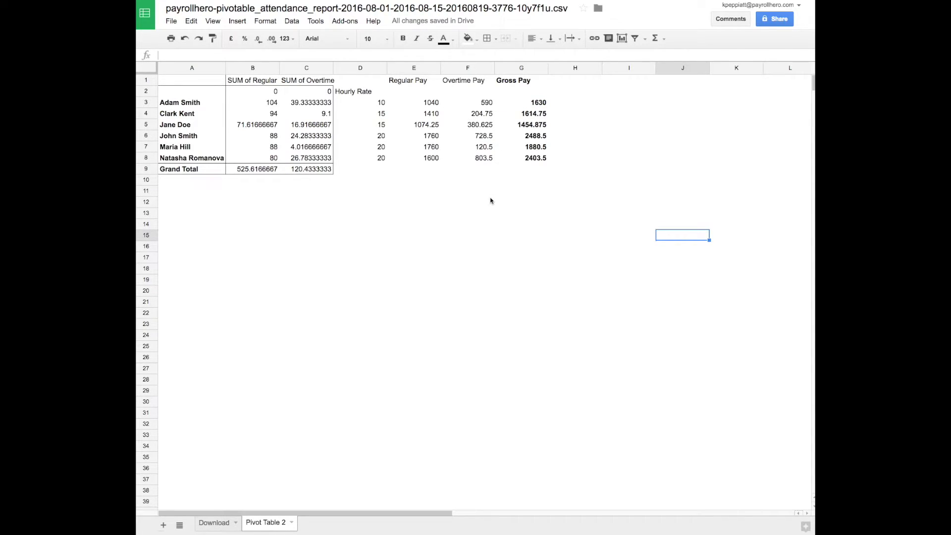